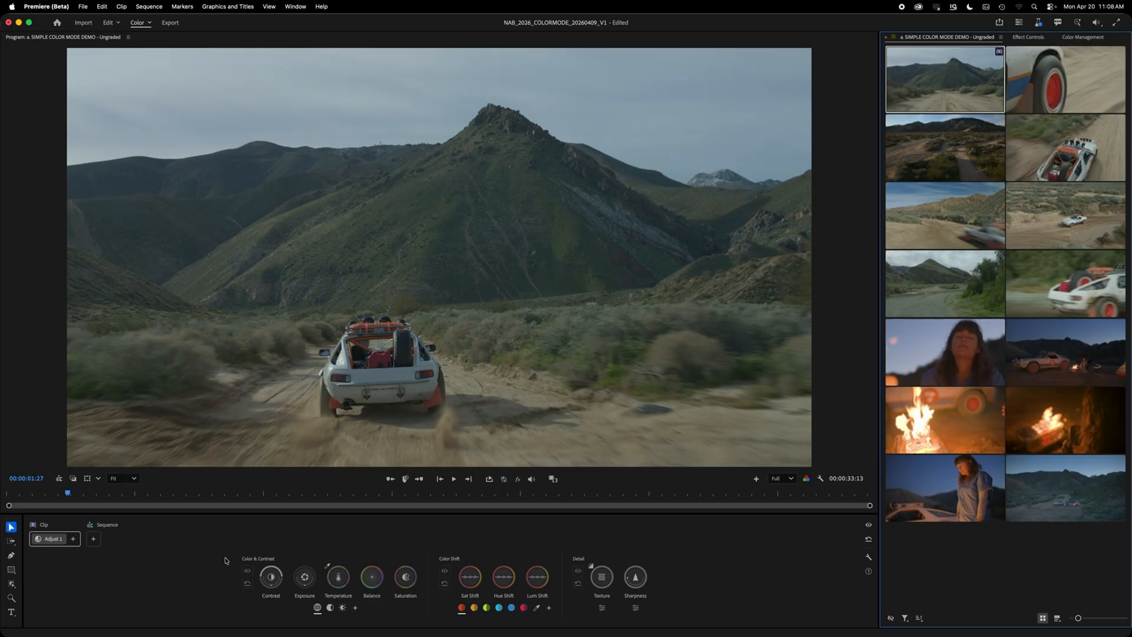
Step: Raise the contrast of the first mountain-road clip and adjust its exposure and black level
{"action": "left_click_drag", "start_coordinate": [271, 576], "coordinate": [295, 577]}
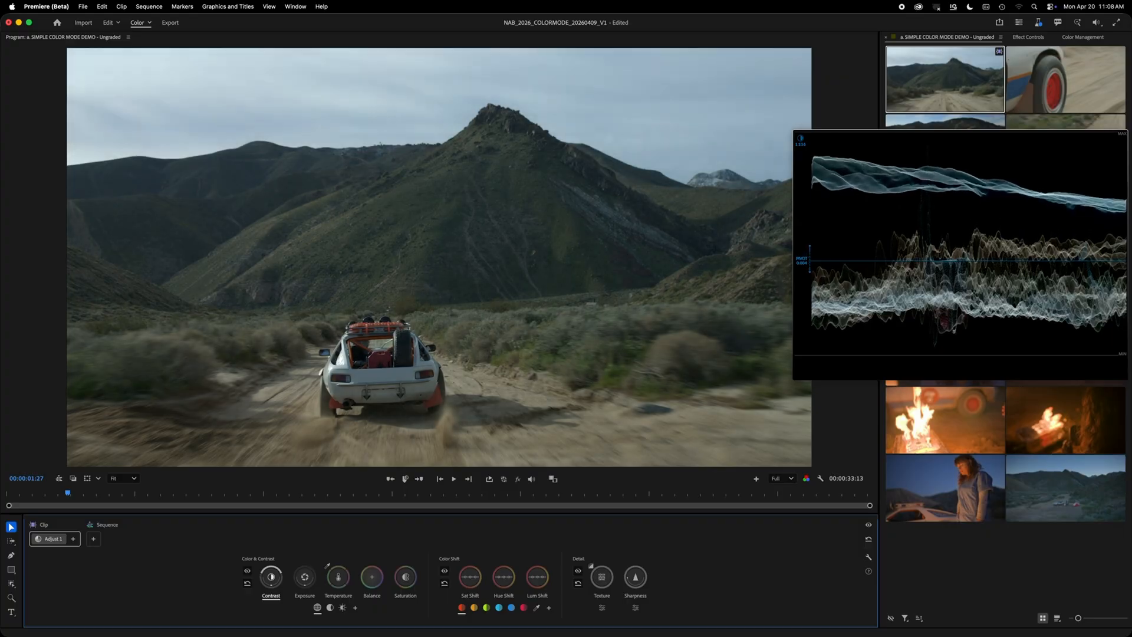
{"action": "left_click_drag", "start_coordinate": [295, 577], "coordinate": [297, 574]}
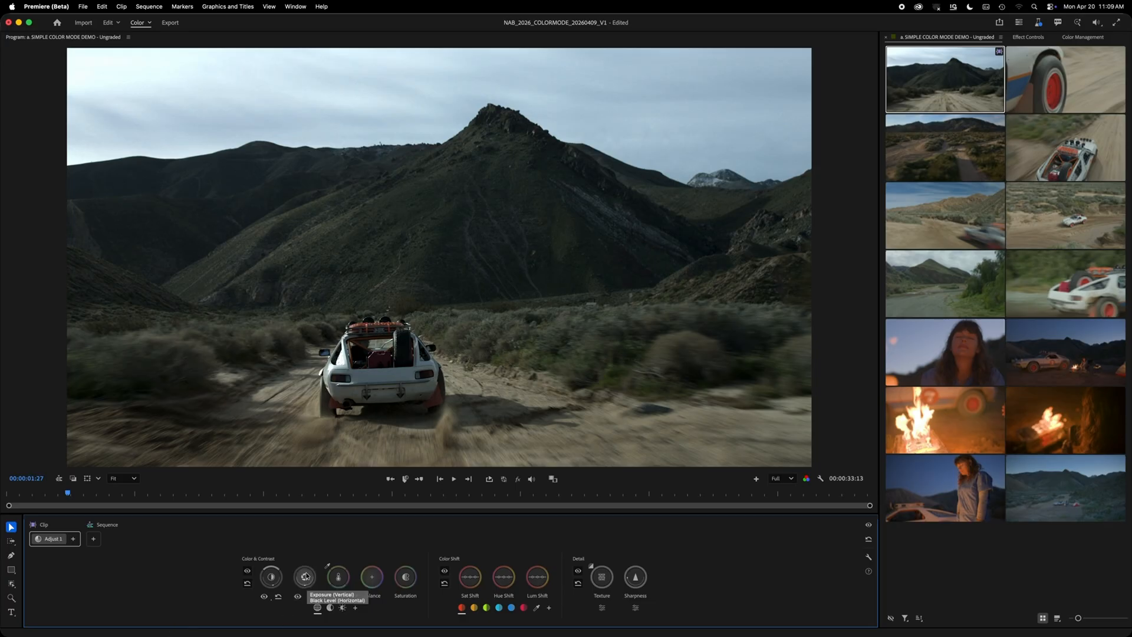
{"action": "mouse_move", "coordinate": [306, 578]}
{"action": "left_mouse_down"}
{"action": "mouse_move", "coordinate": [305, 589]}
{"action": "mouse_move", "coordinate": [305, 579]}
{"action": "left_mouse_up"}
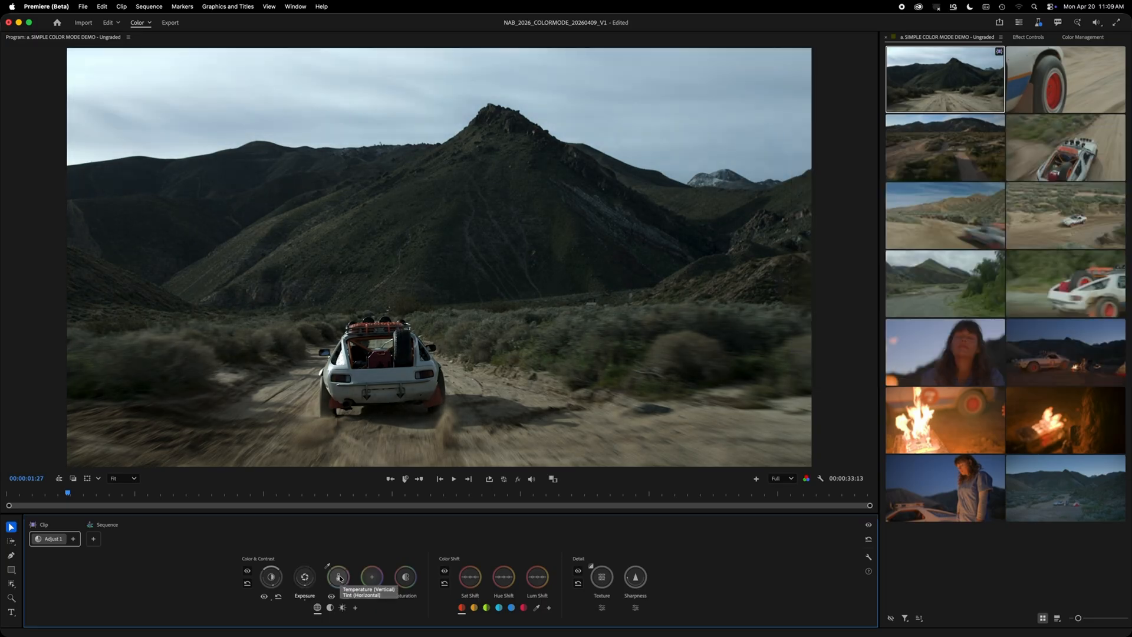
Step: Warm the mountain-road clip by adjusting its temperature and pushing the color balance toward orange, and adjust its saturation
{"action": "left_click_drag", "start_coordinate": [339, 581], "coordinate": [339, 580]}
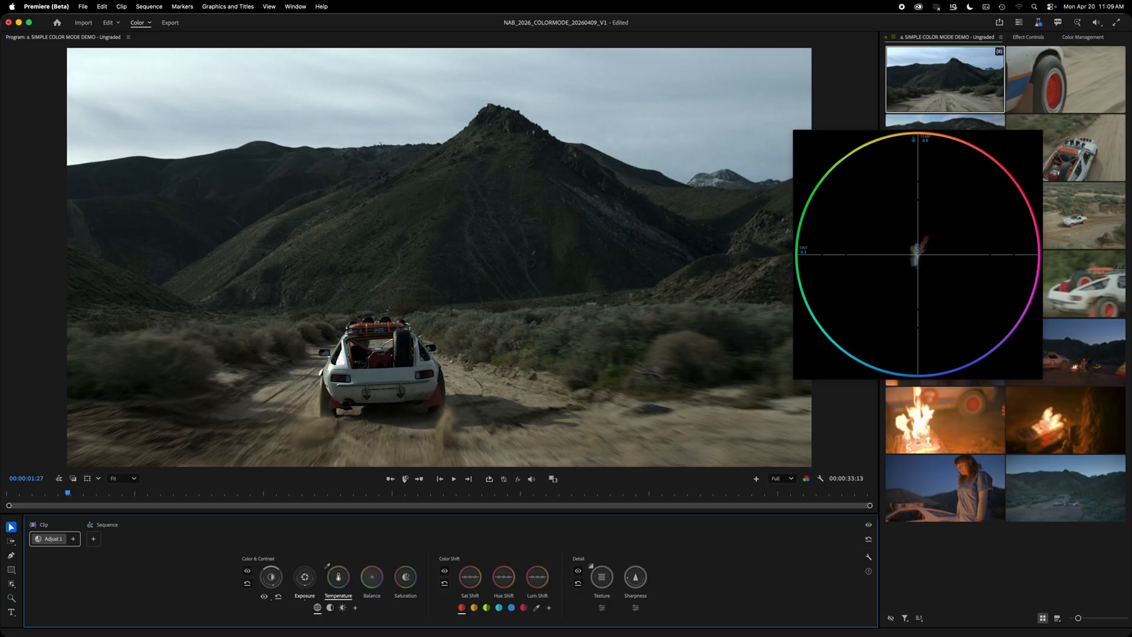
{"action": "mouse_move", "coordinate": [340, 581]}
{"action": "left_mouse_down"}
{"action": "mouse_move", "coordinate": [327, 583]}
{"action": "mouse_move", "coordinate": [342, 580]}
{"action": "left_mouse_up"}
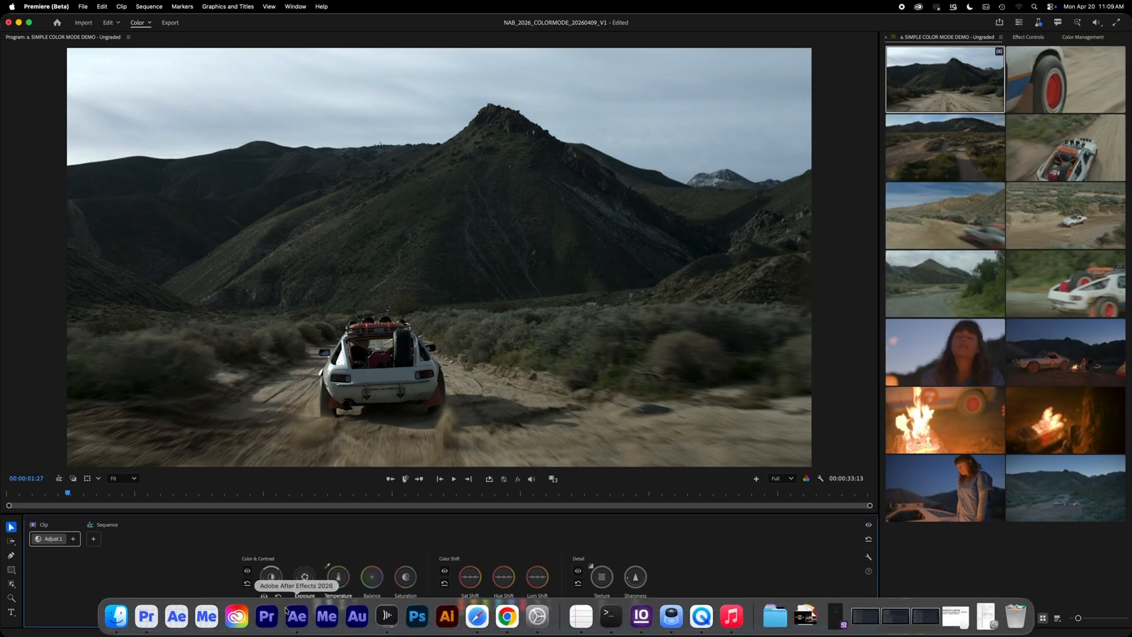
{"action": "left_click_drag", "start_coordinate": [364, 580], "coordinate": [371, 576]}
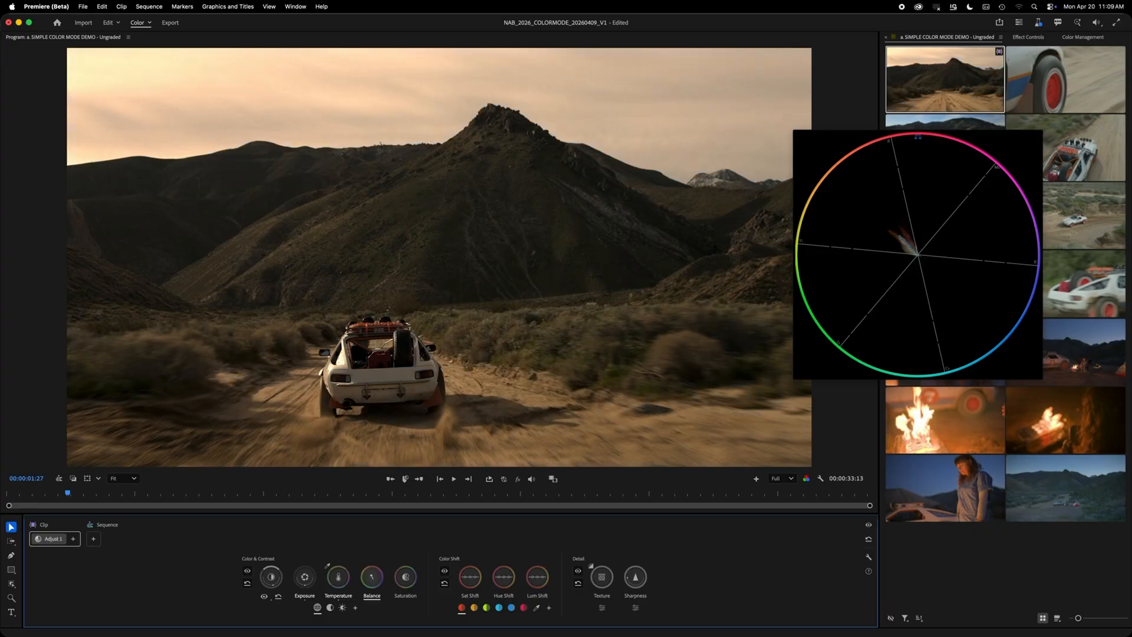
{"action": "left_click_drag", "start_coordinate": [372, 577], "coordinate": [371, 579]}
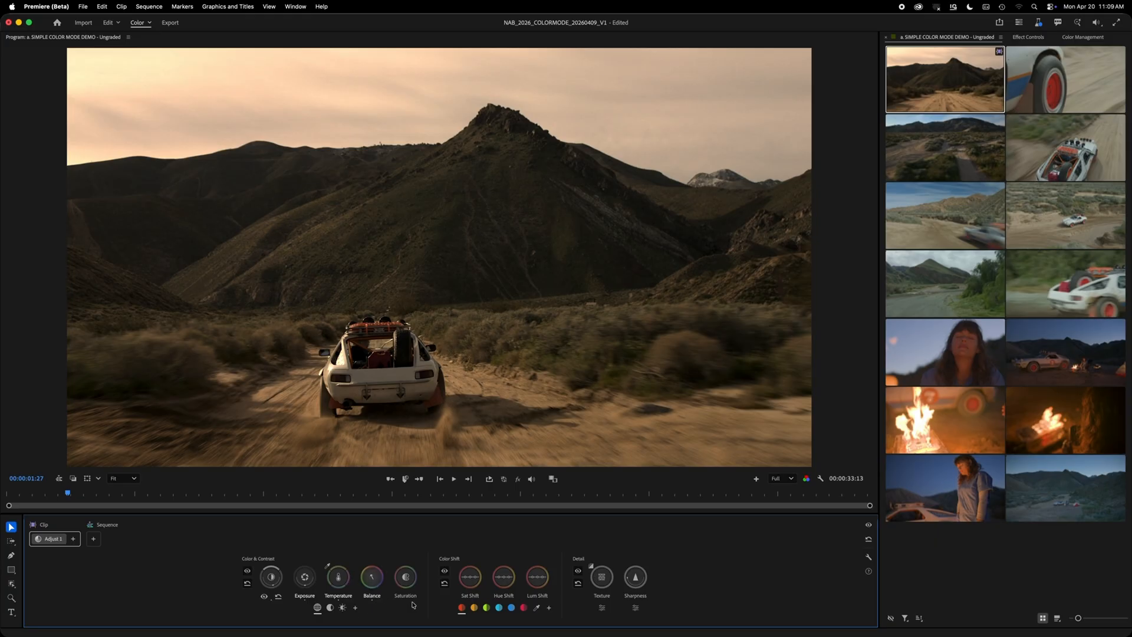
{"action": "mouse_move", "coordinate": [406, 580]}
{"action": "left_mouse_down"}
{"action": "mouse_move", "coordinate": [406, 560]}
{"action": "mouse_move", "coordinate": [408, 582]}
{"action": "left_mouse_up"}
Step: On the overhead rear view of the car, boost the saturation of the reds and adjust their hue and luminance shift
{"action": "left_click", "coordinate": [1075, 177]}
{"action": "left_click_drag", "start_coordinate": [246, 495], "coordinate": [294, 500]}
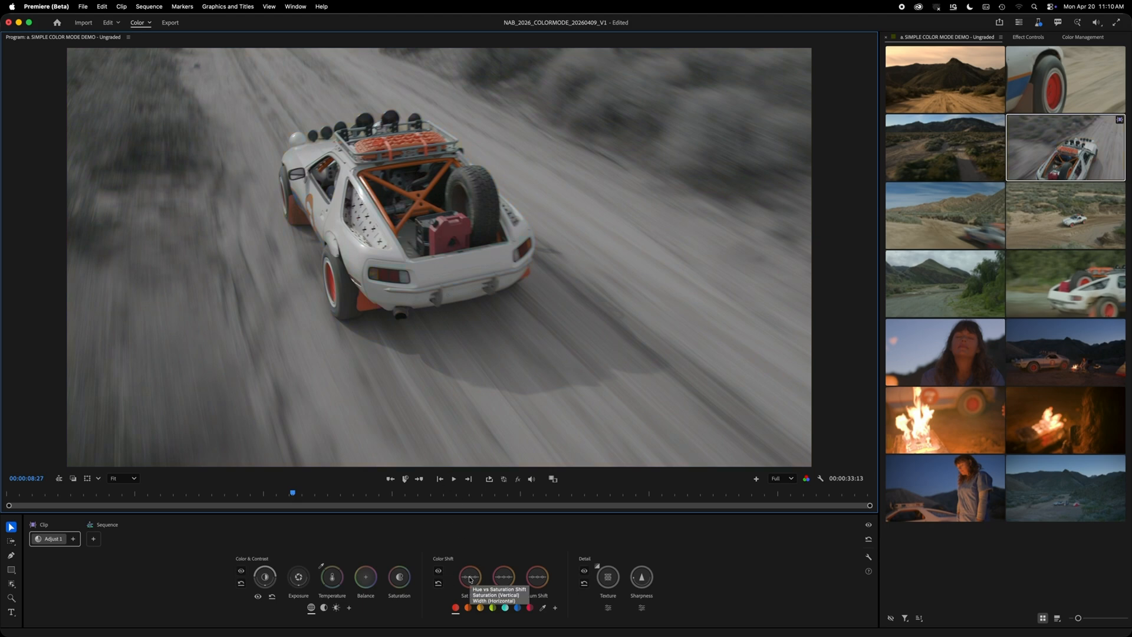
{"action": "left_click_drag", "start_coordinate": [470, 574], "coordinate": [469, 575]}
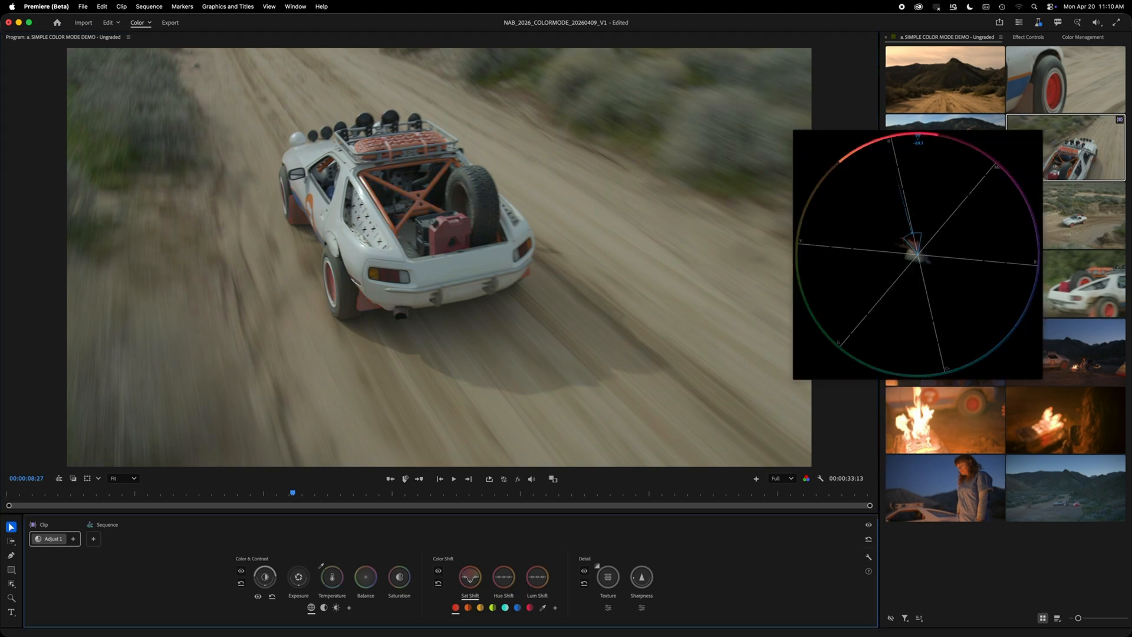
{"action": "left_click_drag", "start_coordinate": [469, 574], "coordinate": [469, 575]}
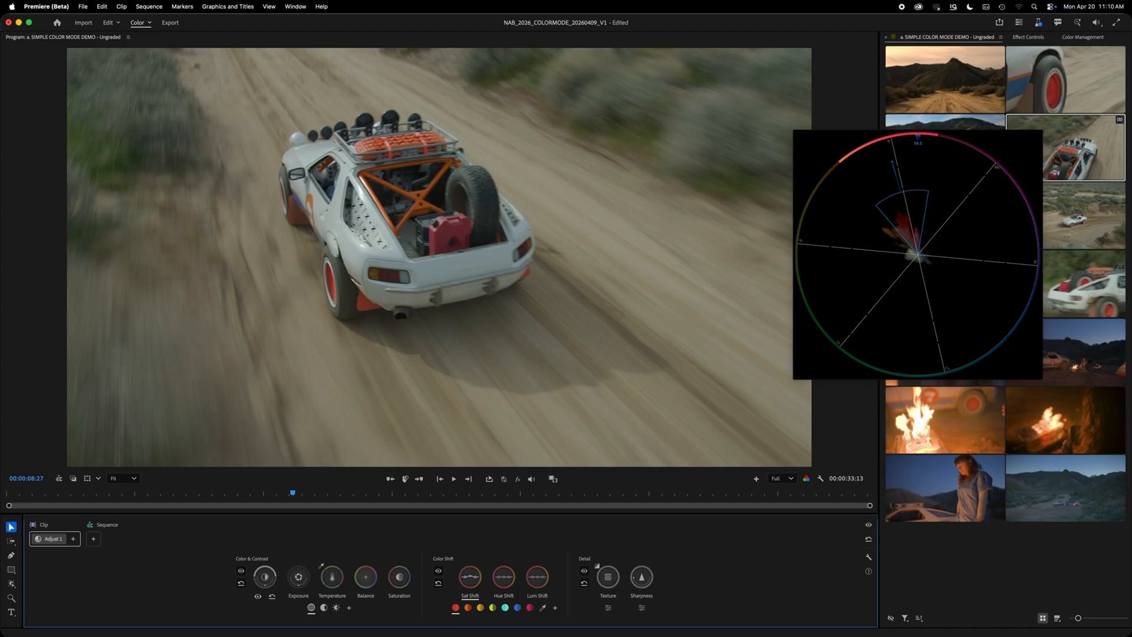
{"action": "left_click_drag", "start_coordinate": [470, 575], "coordinate": [470, 574]}
{"action": "left_click_drag", "start_coordinate": [470, 575], "coordinate": [543, 577]}
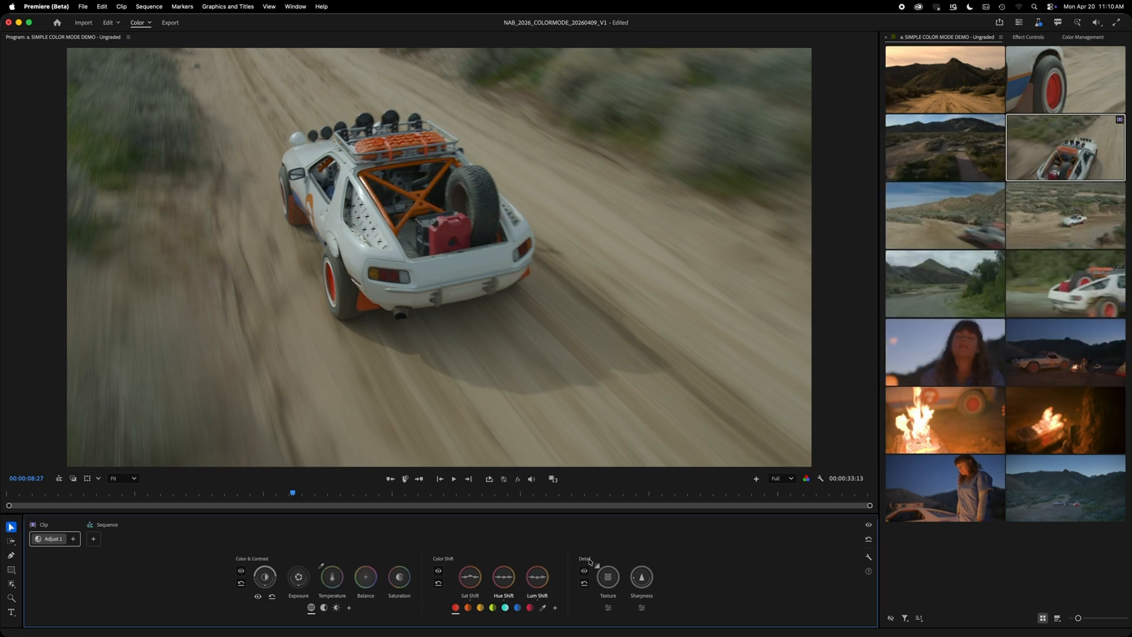
Step: Try adjusting the texture and sharpness of the overhead car clip
{"action": "left_click_drag", "start_coordinate": [608, 580], "coordinate": [607, 580]}
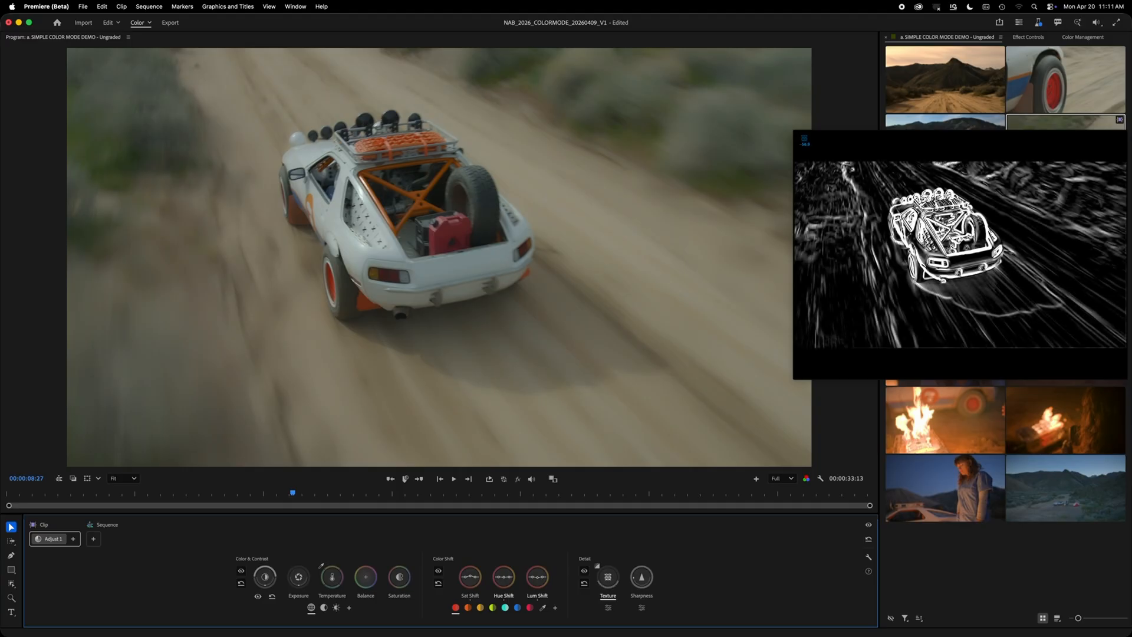
{"action": "left_click_drag", "start_coordinate": [607, 580], "coordinate": [641, 577]}
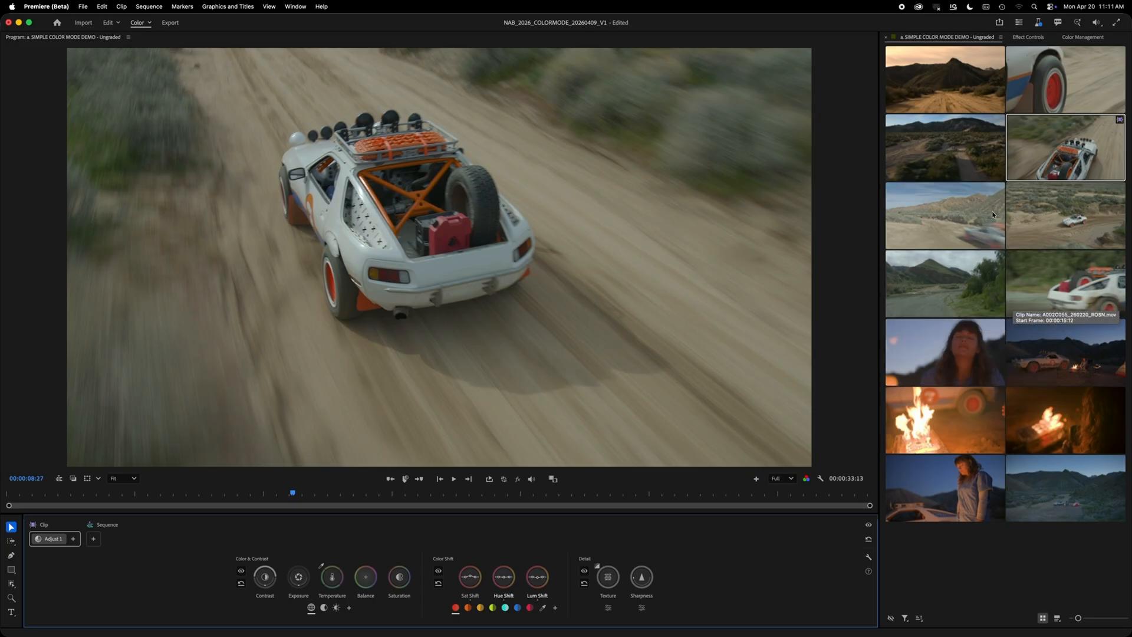
Step: Add a shared adjustment to the eight daytime clips and rename their group Outside
{"action": "left_click", "coordinate": [959, 97]}
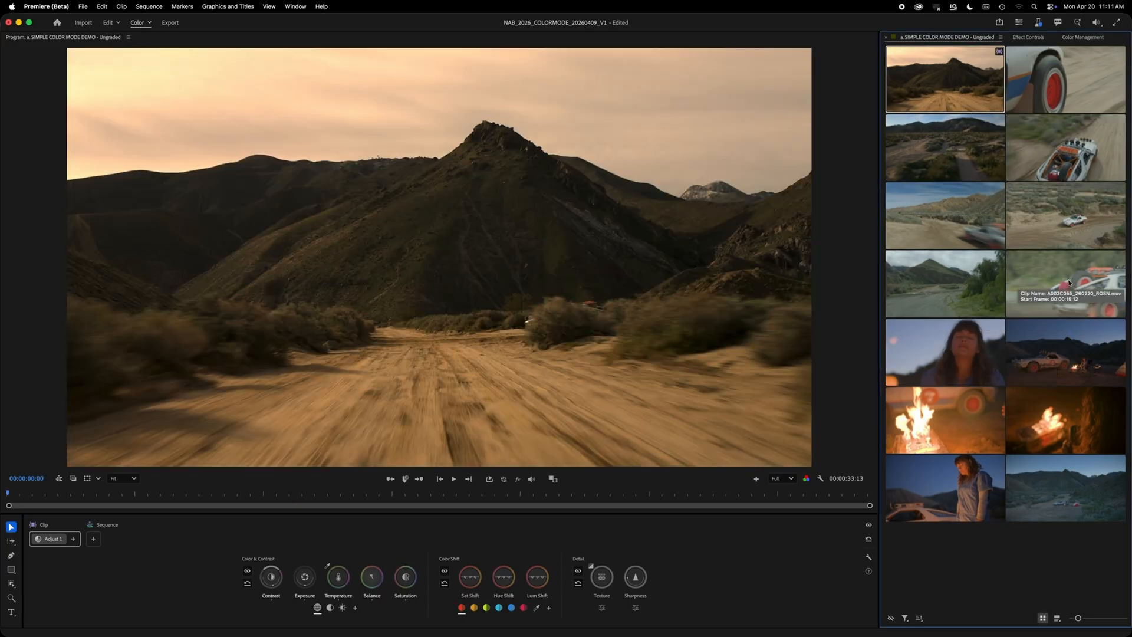
{"action": "key", "text": "super+a"}
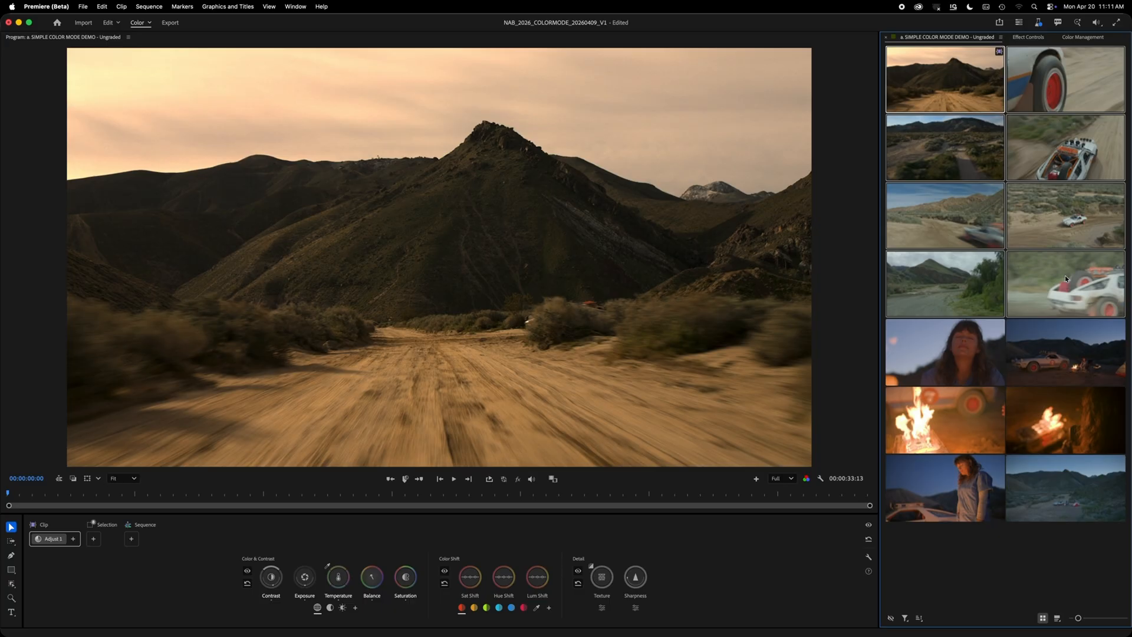
{"action": "left_click", "coordinate": [94, 538]}
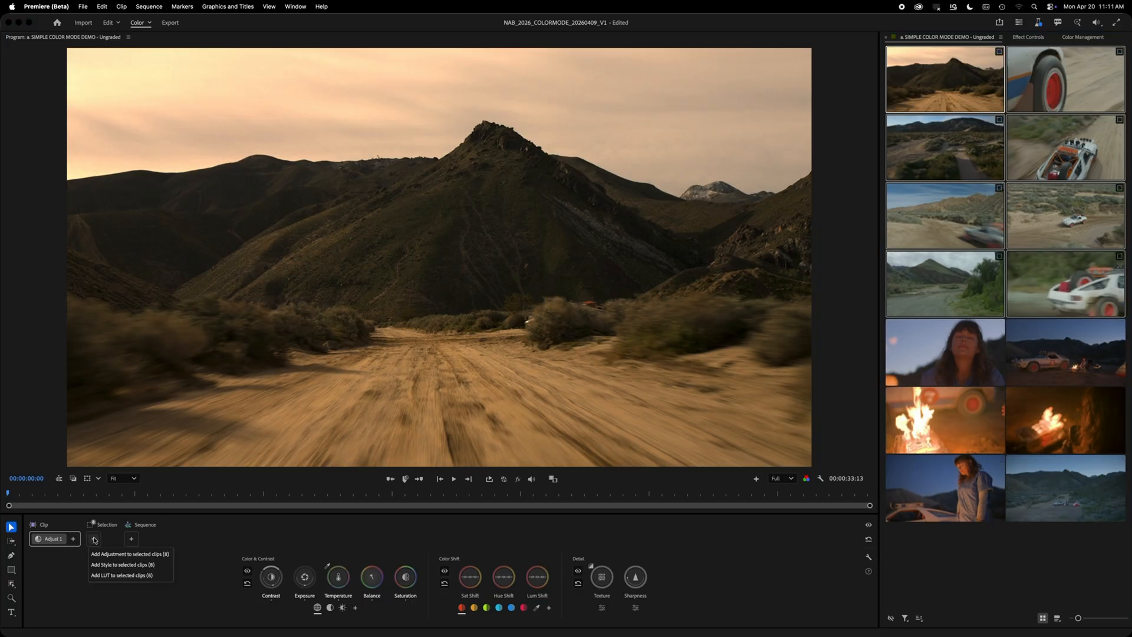
{"action": "left_click", "coordinate": [122, 554]}
{"action": "right_click", "coordinate": [105, 527]}
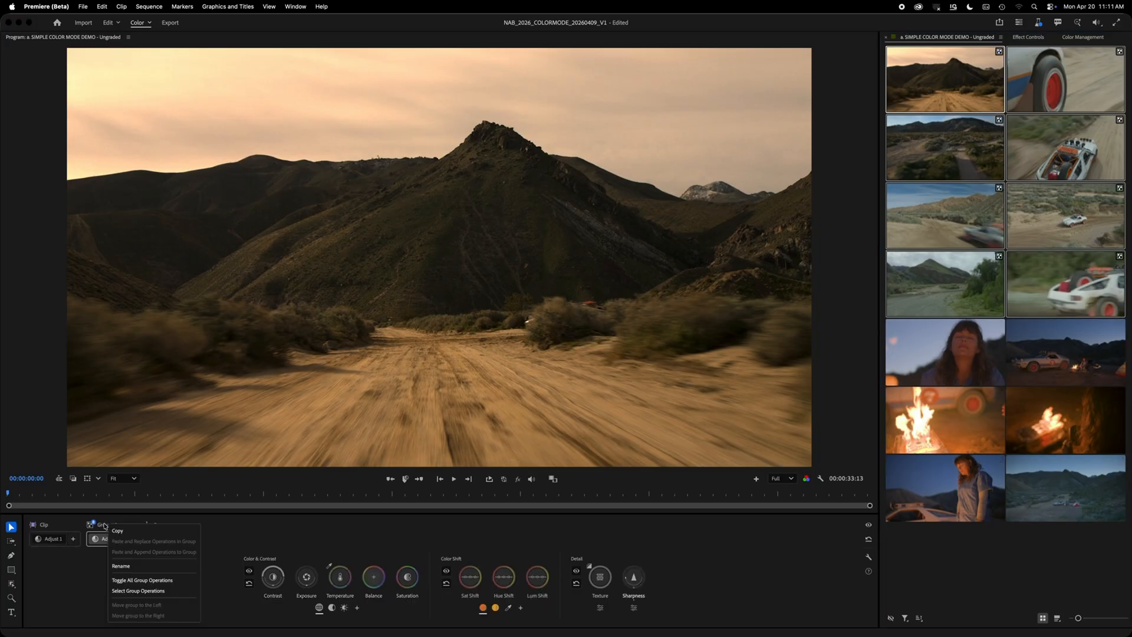
{"action": "left_click", "coordinate": [122, 565]}
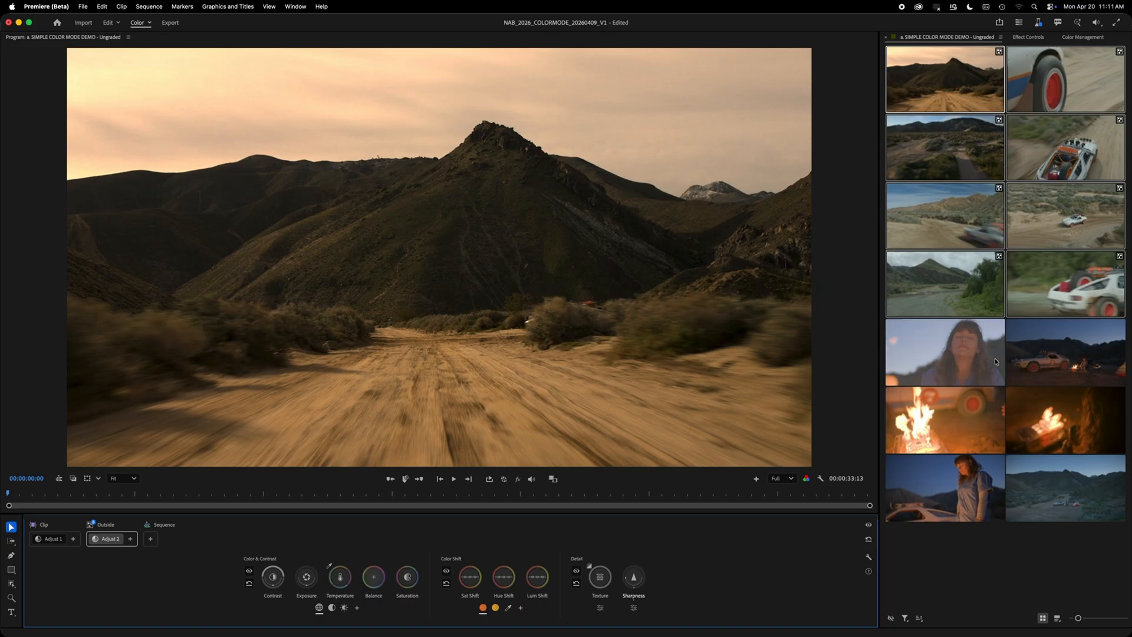
Step: Add a shared adjustment to the six night clips and rename their group Night
{"action": "left_click", "coordinate": [945, 352]}
{"action": "left_click", "coordinate": [1058, 482], "text": "shift"}
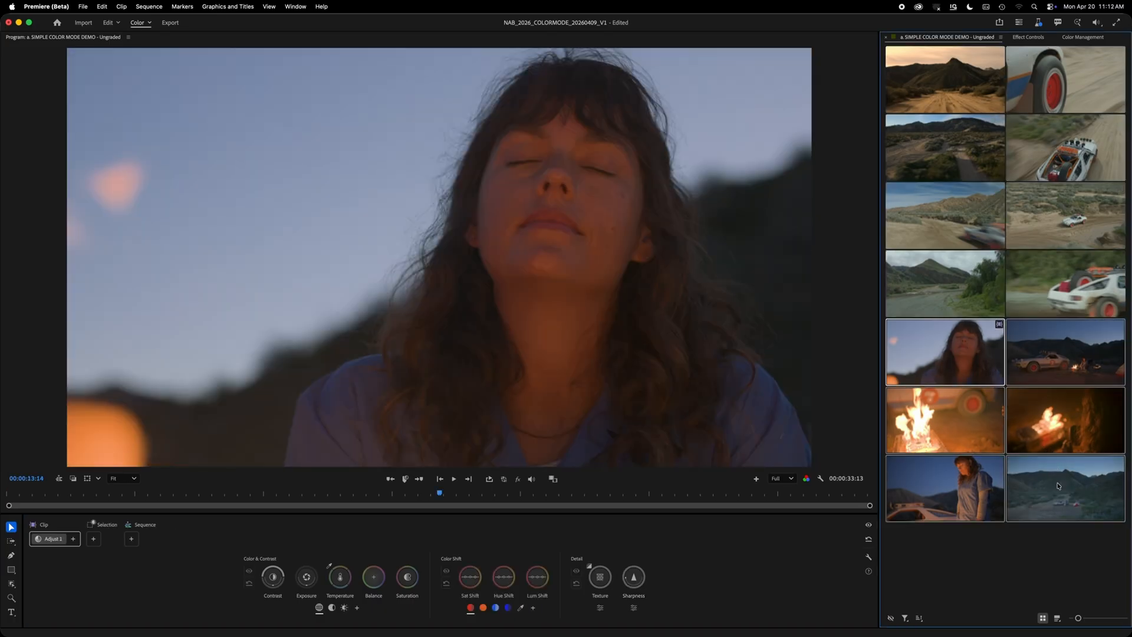
{"action": "left_click", "coordinate": [93, 538]}
{"action": "left_click", "coordinate": [114, 555]}
{"action": "right_click", "coordinate": [103, 529]}
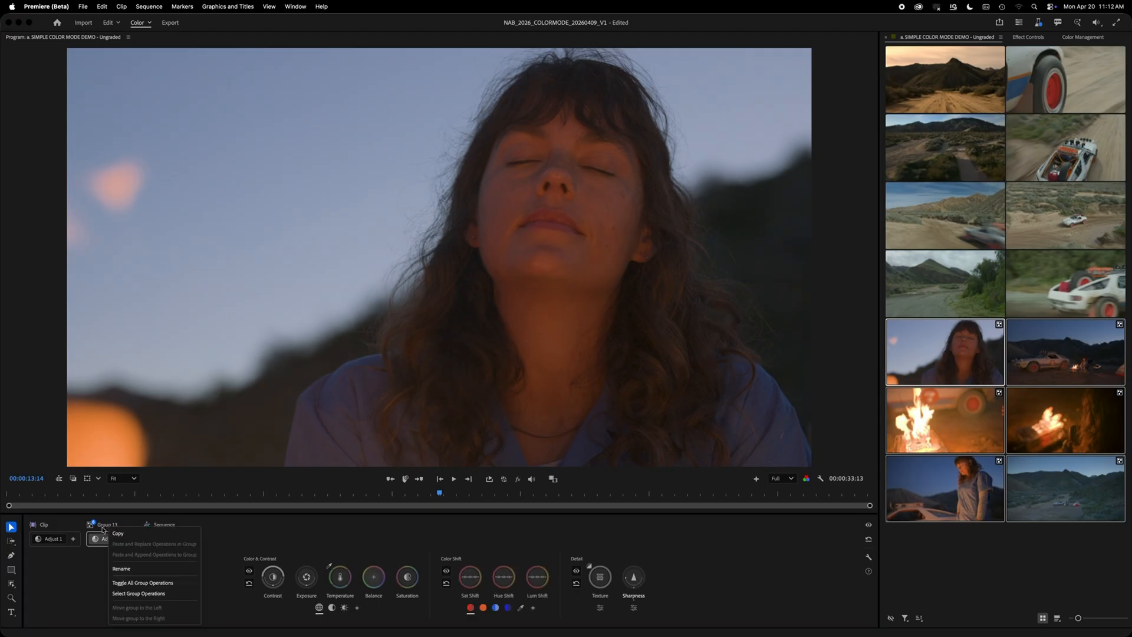
{"action": "left_click", "coordinate": [131, 569]}
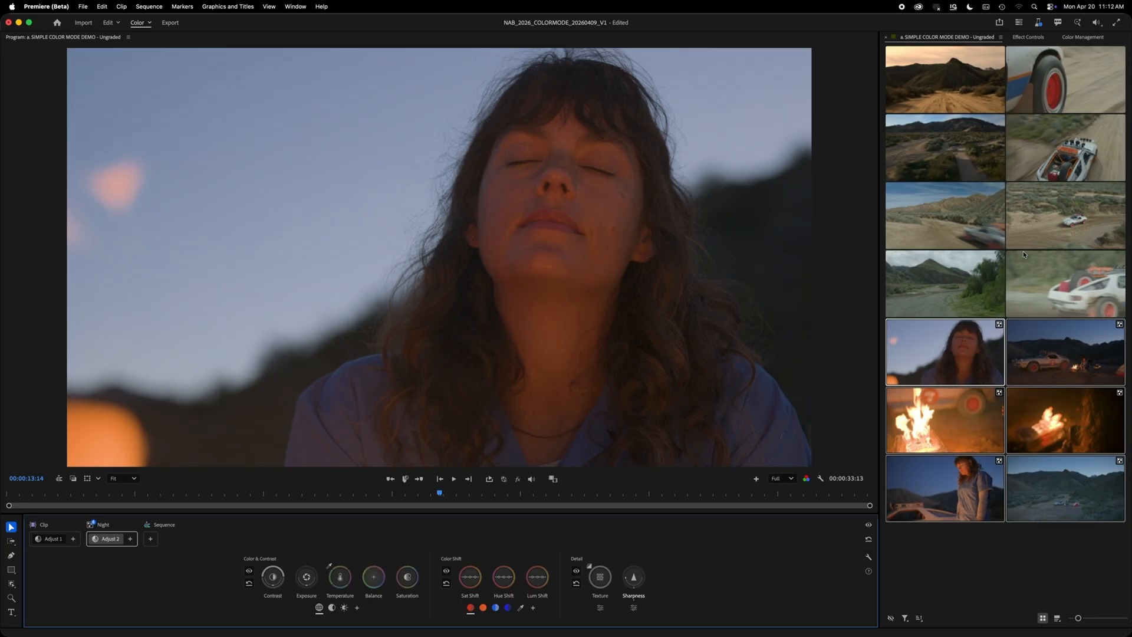
Step: Move the first mountain-road clip's own adjustment into the Outside group, ahead of the group's existing adjustment
{"action": "left_click", "coordinate": [967, 80]}
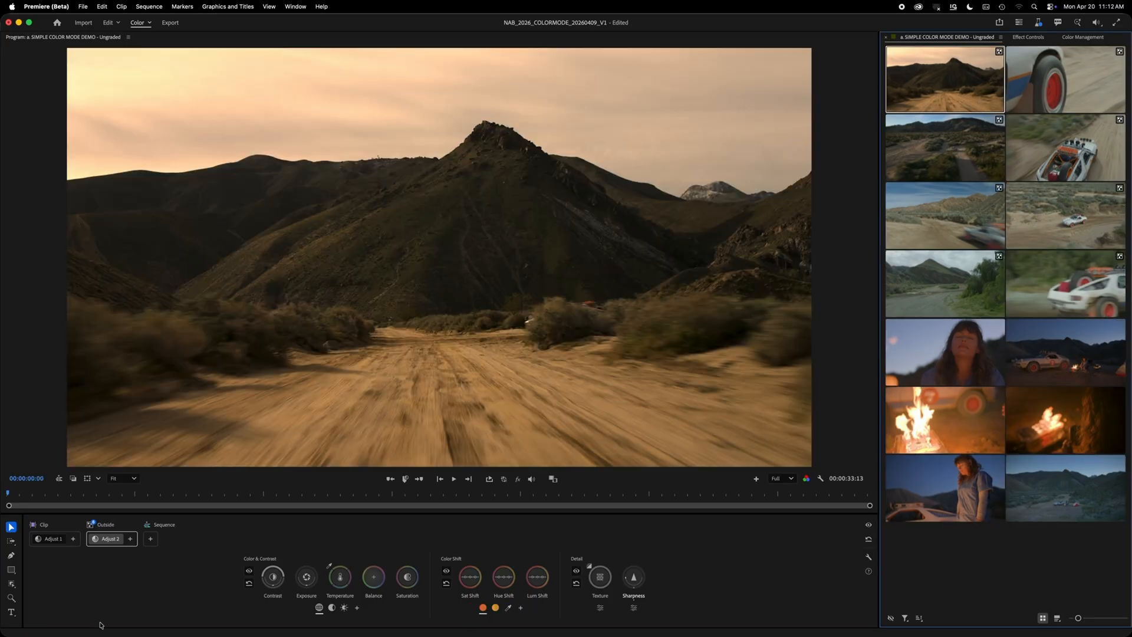
{"action": "left_click", "coordinate": [50, 541]}
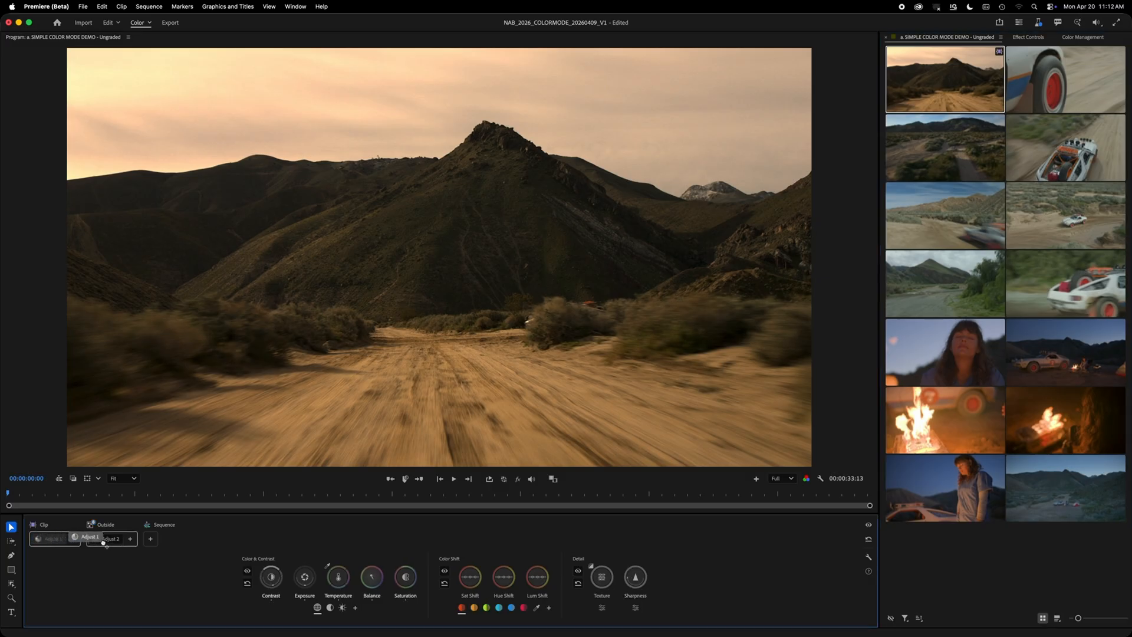
{"action": "left_click_drag", "start_coordinate": [103, 542], "coordinate": [104, 542]}
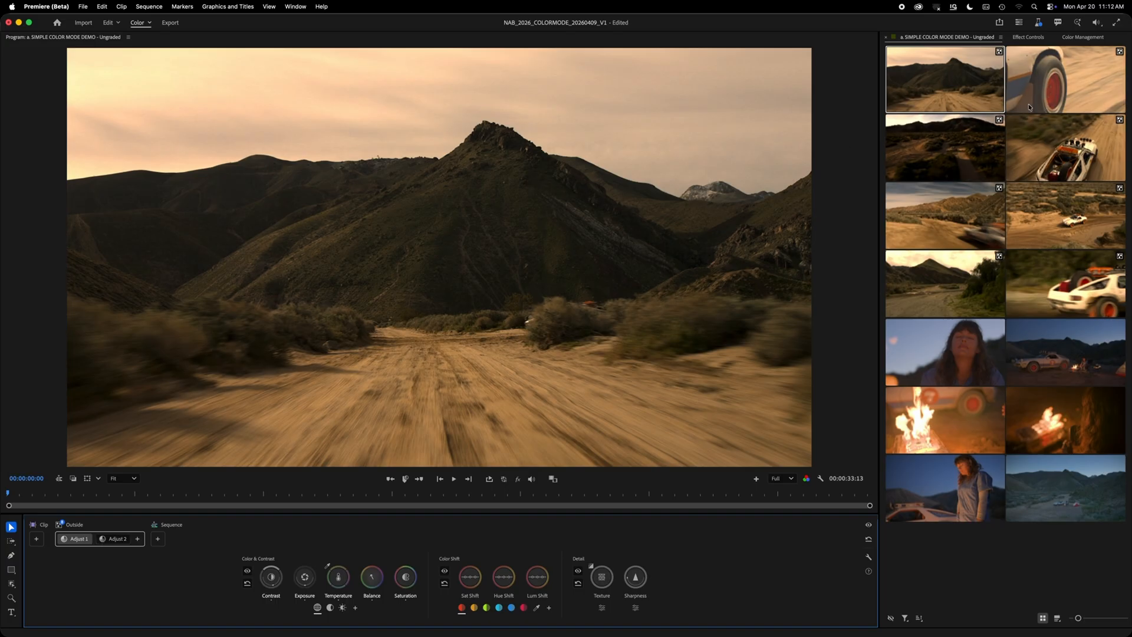
Step: Go through the other daytime clips to check how the Outside group's grade looks on each
{"action": "left_click", "coordinate": [1064, 83]}
{"action": "left_click", "coordinate": [1065, 147]}
{"action": "left_click", "coordinate": [982, 153]}
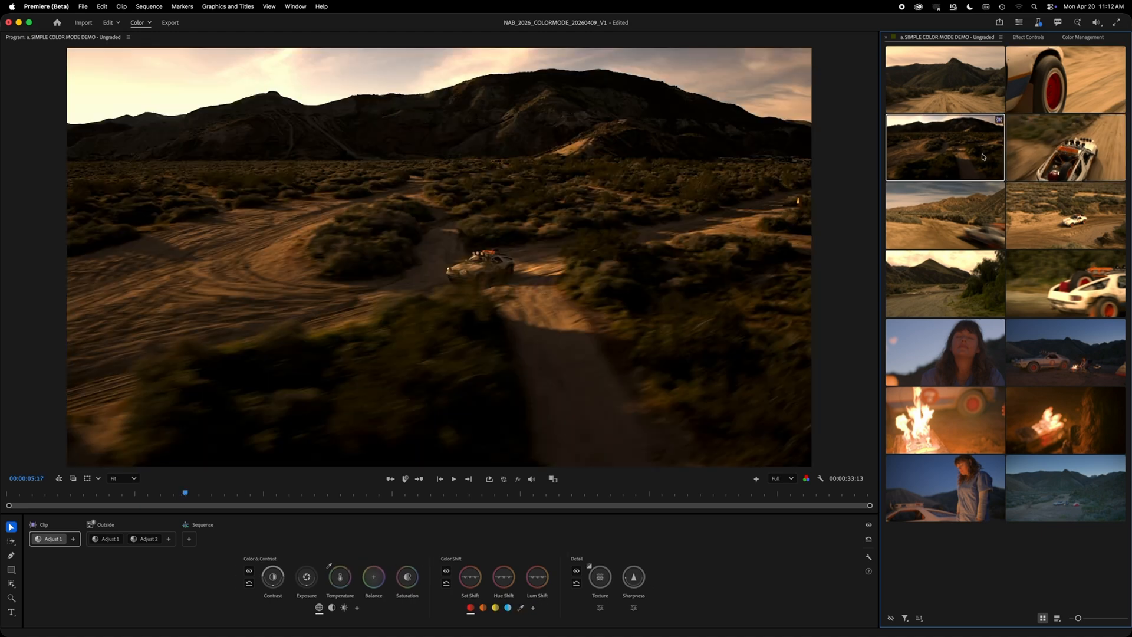
{"action": "left_click", "coordinate": [994, 209]}
{"action": "left_click", "coordinate": [1027, 212]}
{"action": "left_click", "coordinate": [993, 273]}
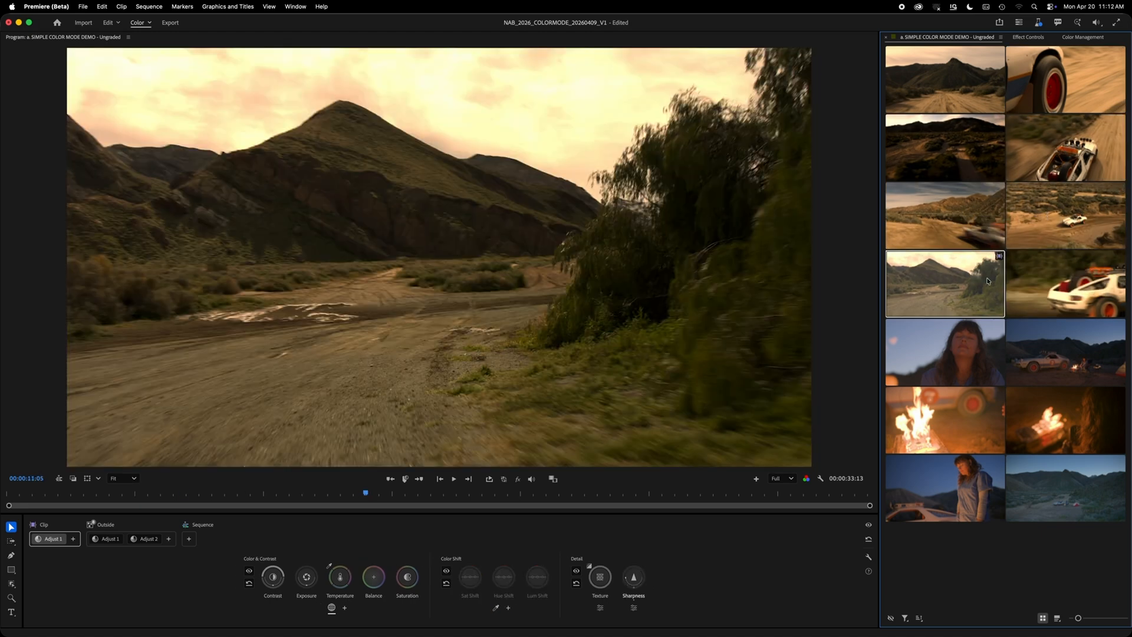
{"action": "left_click", "coordinate": [1030, 282]}
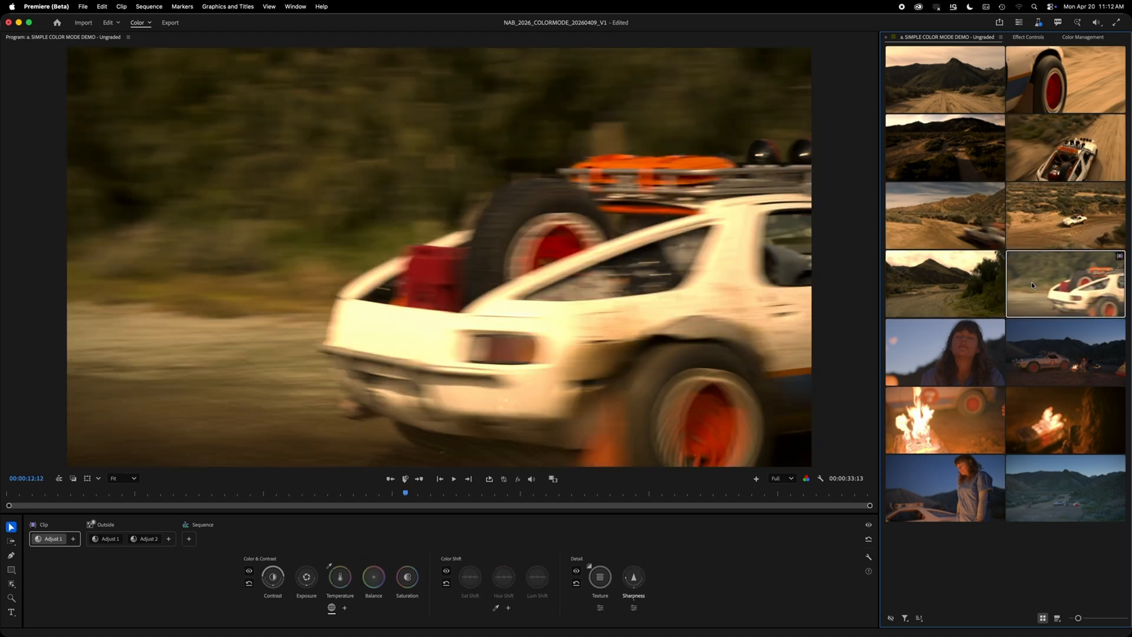
Step: Using the campsite clip, raise contrast, adjust exposure and push the color balance toward blue in the Night group's adjustment
{"action": "left_click", "coordinate": [964, 349]}
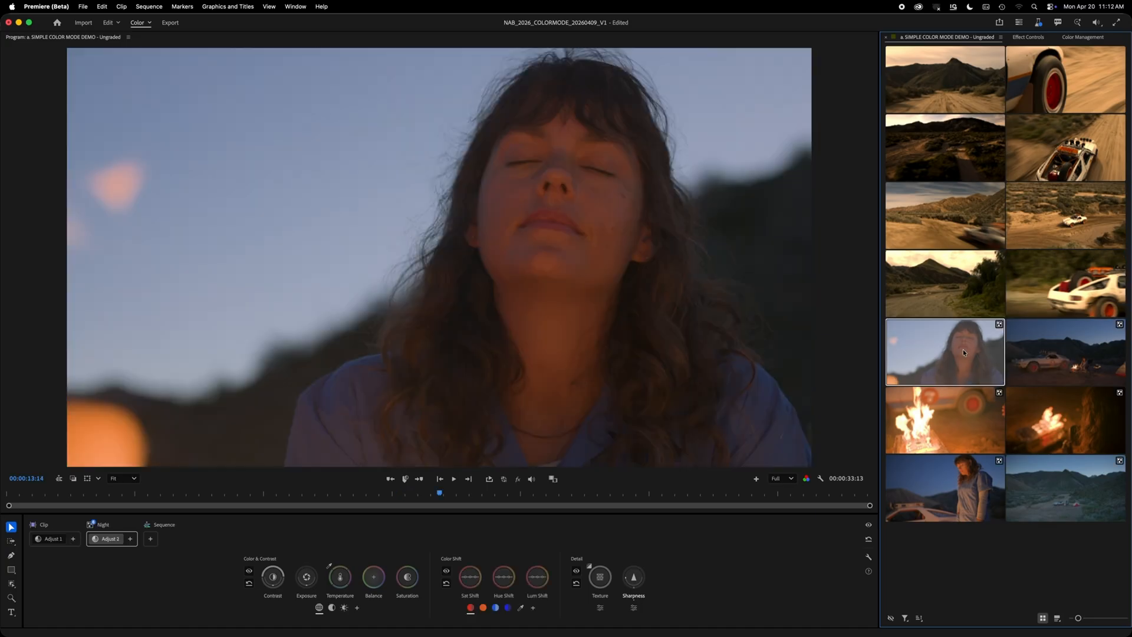
{"action": "left_click", "coordinate": [1064, 357]}
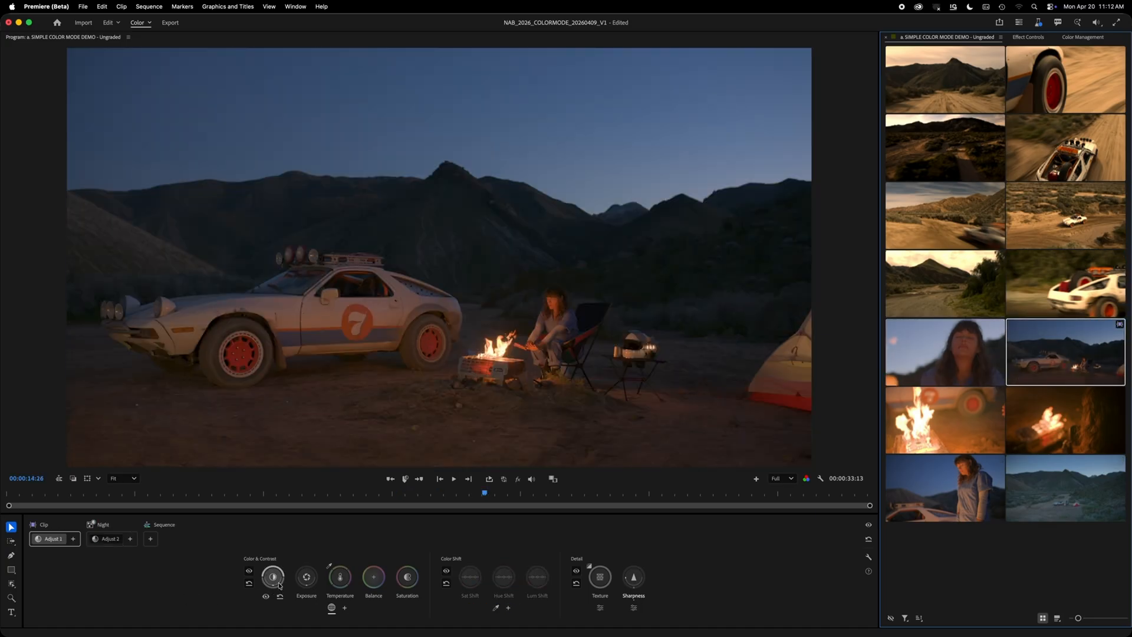
{"action": "left_click", "coordinate": [109, 539]}
{"action": "left_click_drag", "start_coordinate": [265, 582], "coordinate": [303, 578]}
{"action": "left_click_drag", "start_coordinate": [407, 578], "coordinate": [408, 577]}
{"action": "left_click", "coordinate": [374, 577]}
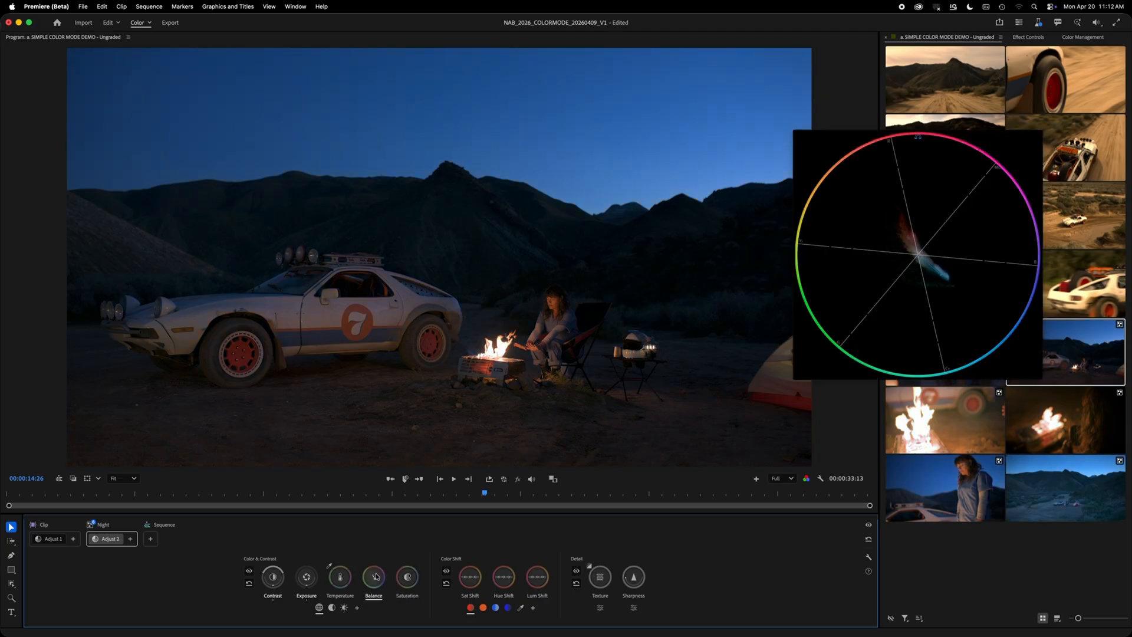
{"action": "left_click_drag", "start_coordinate": [376, 576], "coordinate": [393, 549]}
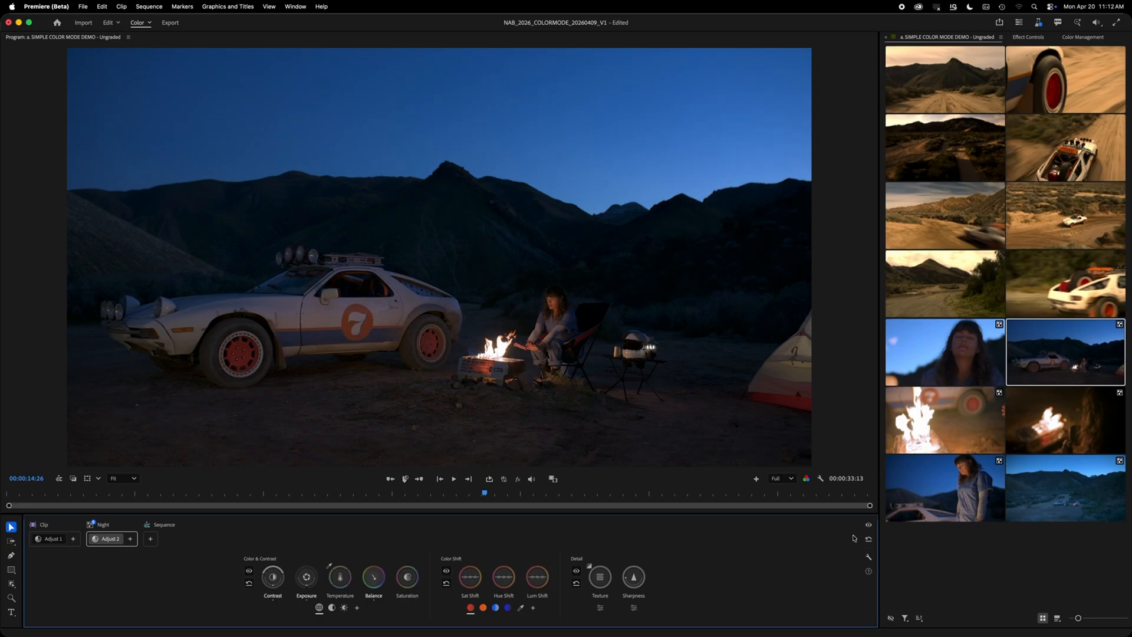
Step: Compare the campsite clip with and without its grade, and play back the graded daytime clips from the start
{"action": "left_click", "coordinate": [868, 526]}
{"action": "left_click", "coordinate": [869, 525]}
{"action": "left_click", "coordinate": [957, 83]}
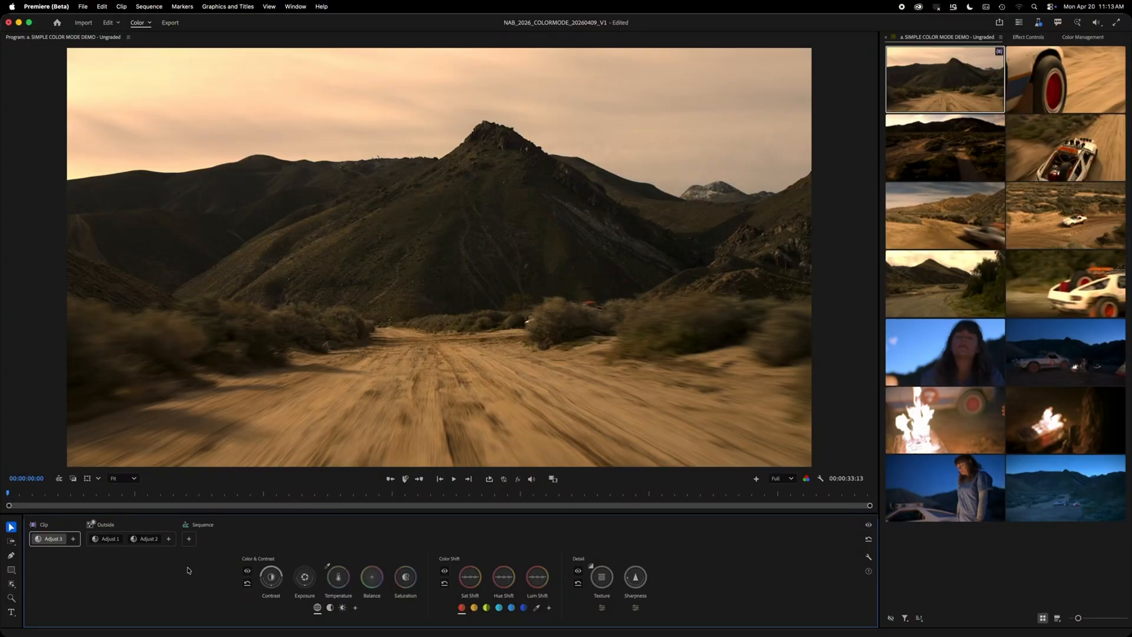
{"action": "key", "text": "space"}
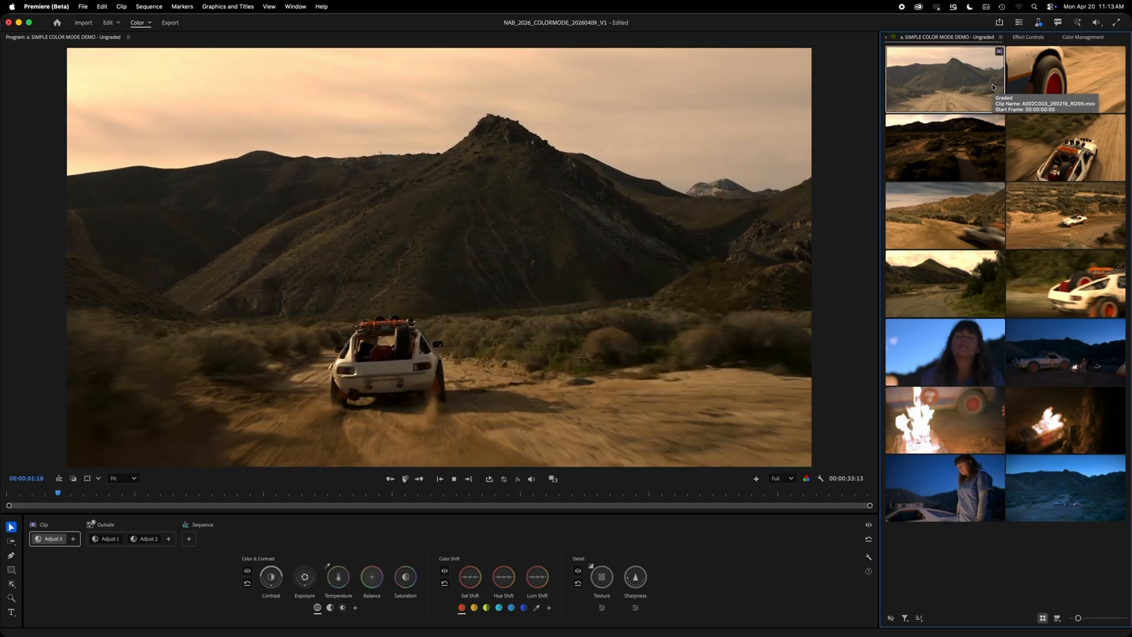
{"action": "left_click", "coordinate": [1026, 82]}
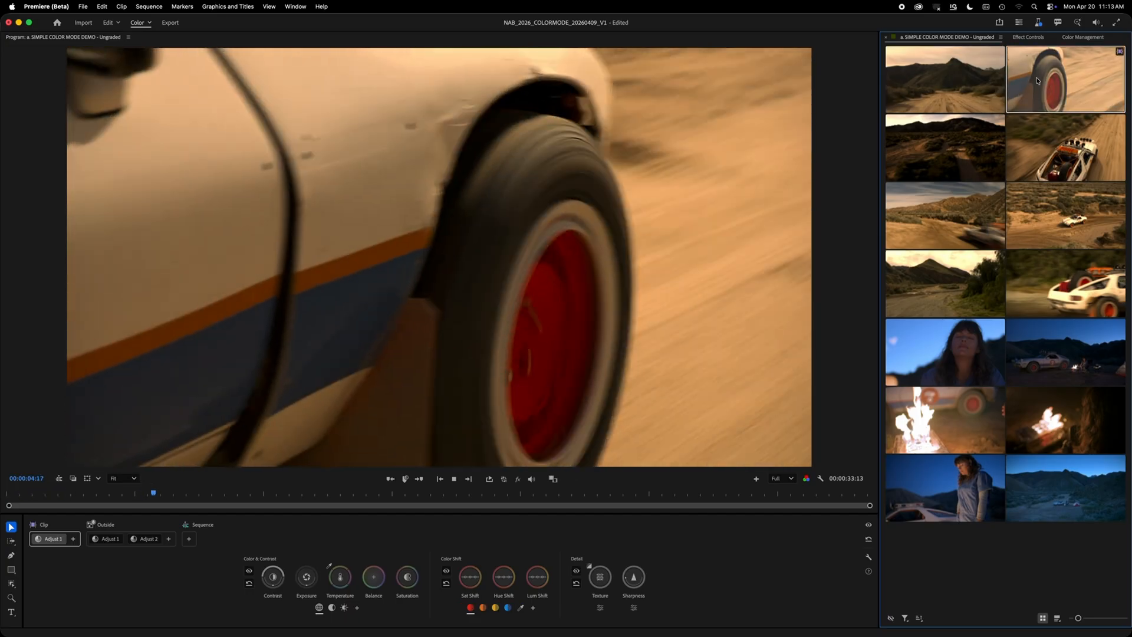
{"action": "left_click", "coordinate": [959, 130]}
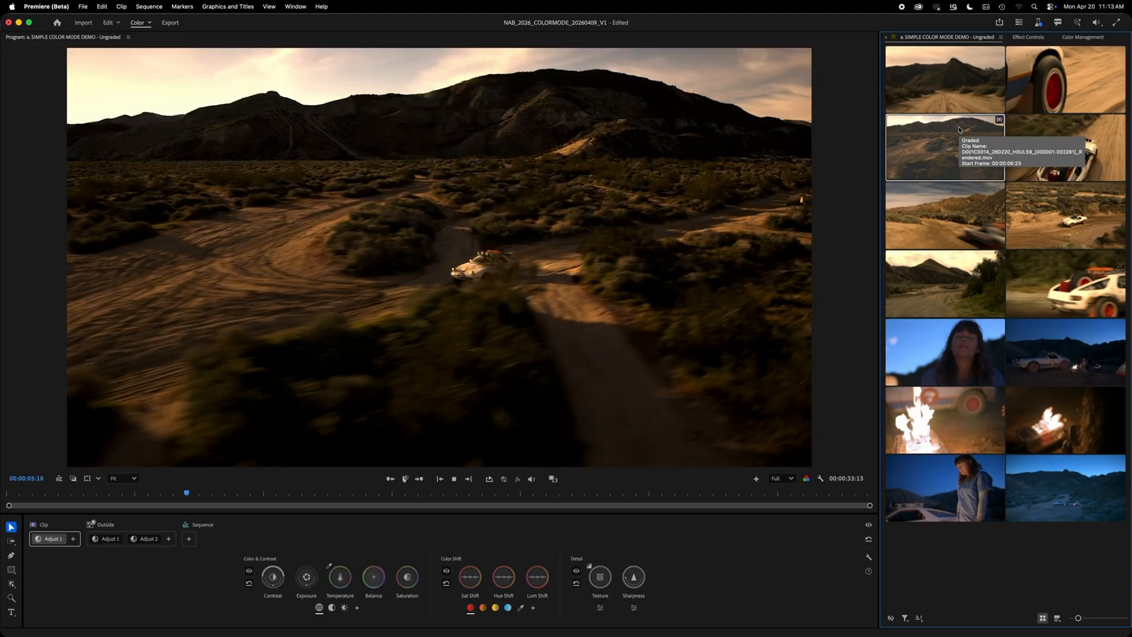
Step: Brighten the aerial desert clip by adjusting exposure and contrast in its own clip-level adjustment
{"action": "left_click_drag", "start_coordinate": [313, 580], "coordinate": [284, 576]}
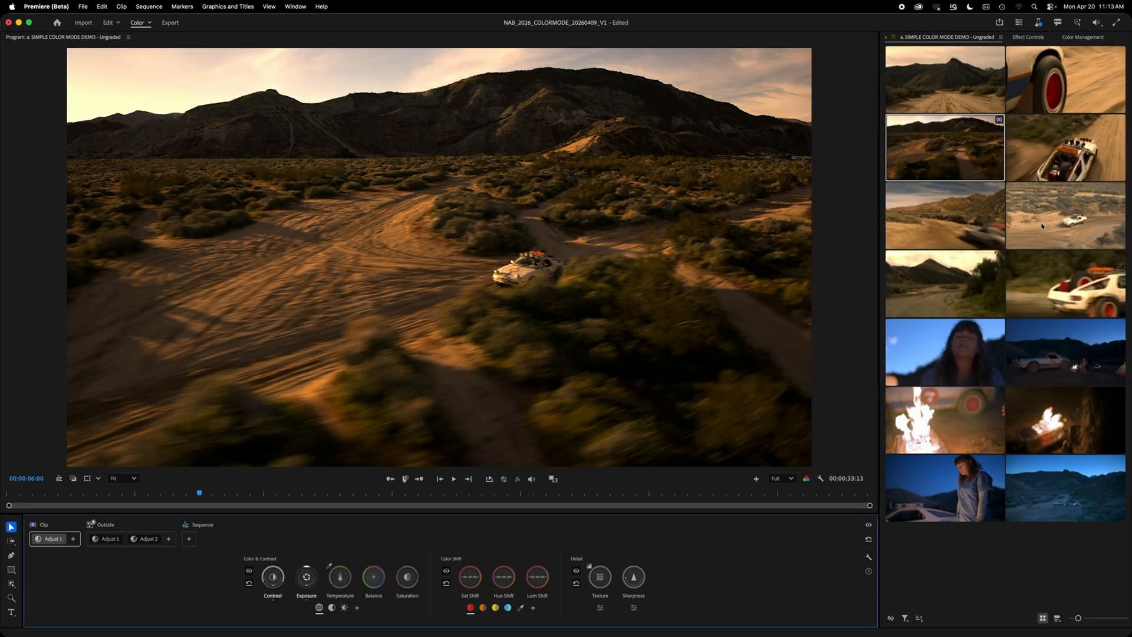
Step: Review the remaining daytime clips and the night campfire clips to check how their group grades look
{"action": "left_click", "coordinate": [959, 215]}
{"action": "key", "text": "space"}
{"action": "left_click", "coordinate": [966, 275]}
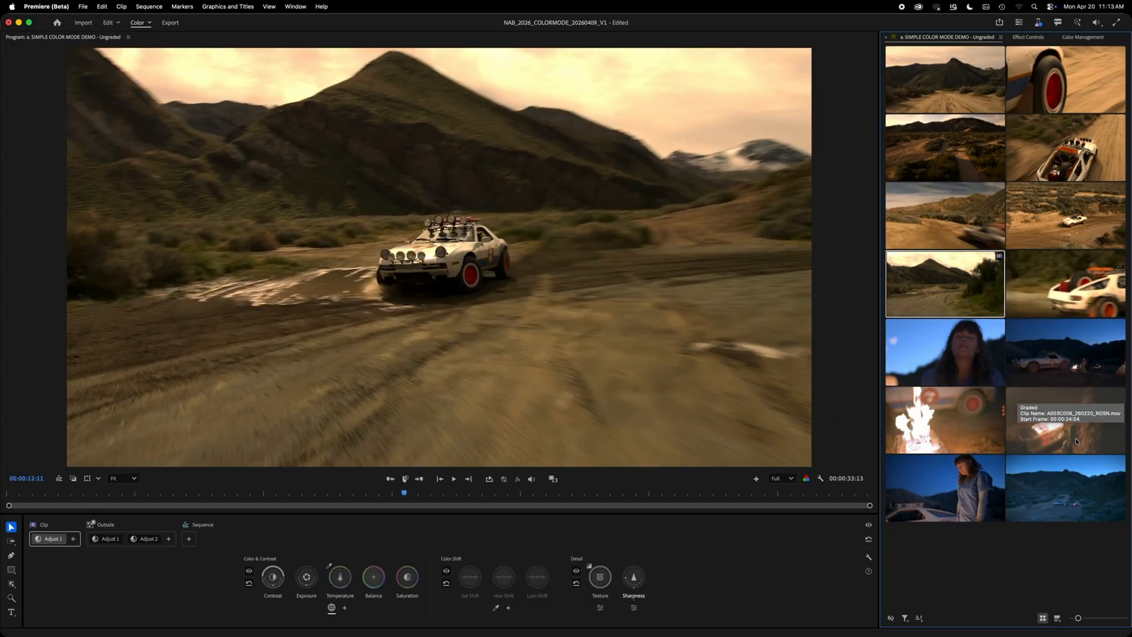
{"action": "left_click", "coordinate": [949, 349]}
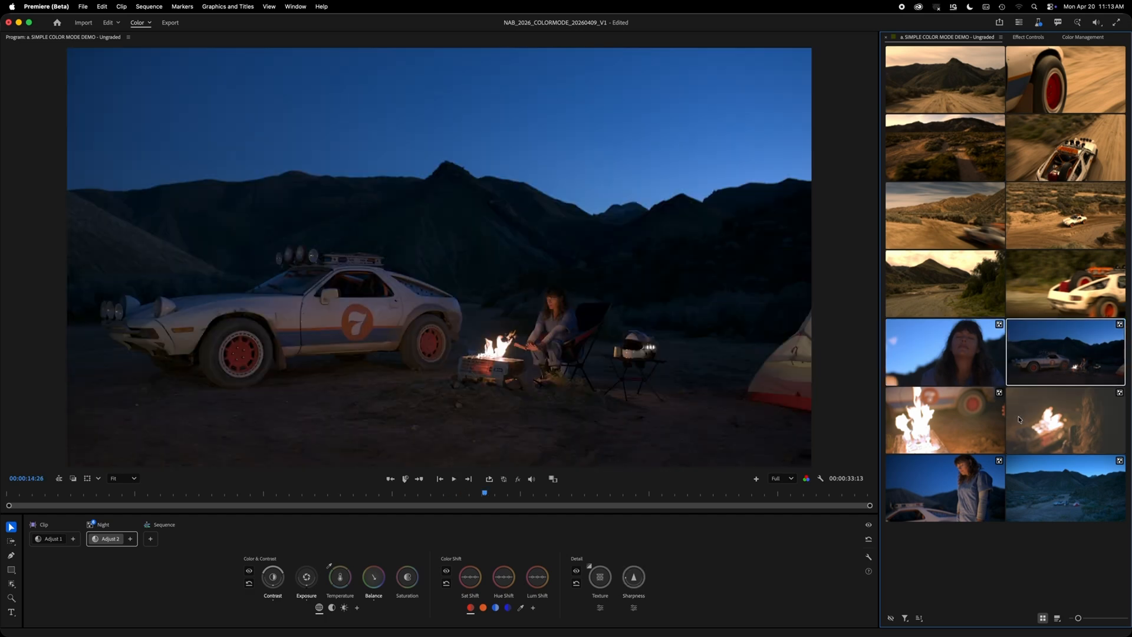
{"action": "left_click", "coordinate": [964, 424]}
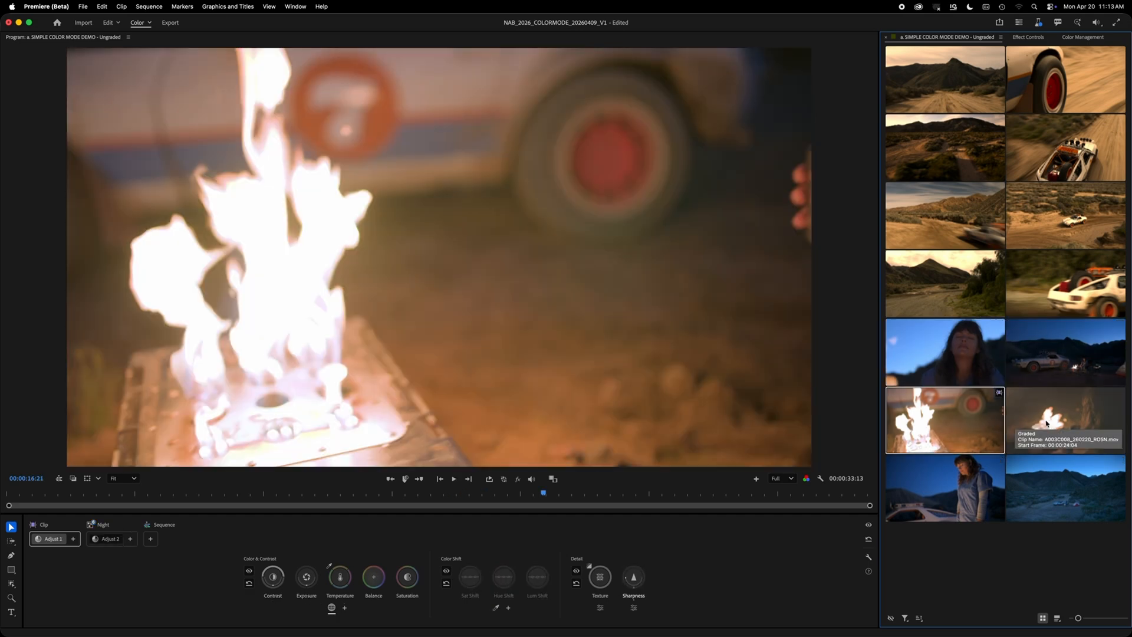
{"action": "key", "text": "space"}
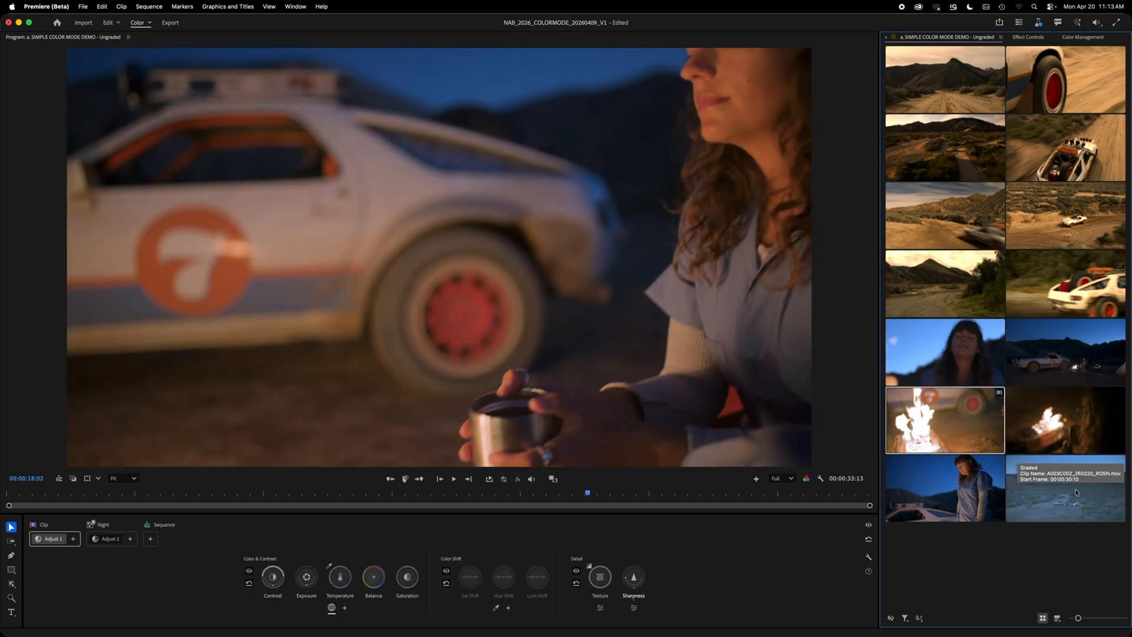
Step: Darken the wide campsite valley clip by adjusting contrast and exposure in its own clip-level adjustment
{"action": "left_click", "coordinate": [1069, 491]}
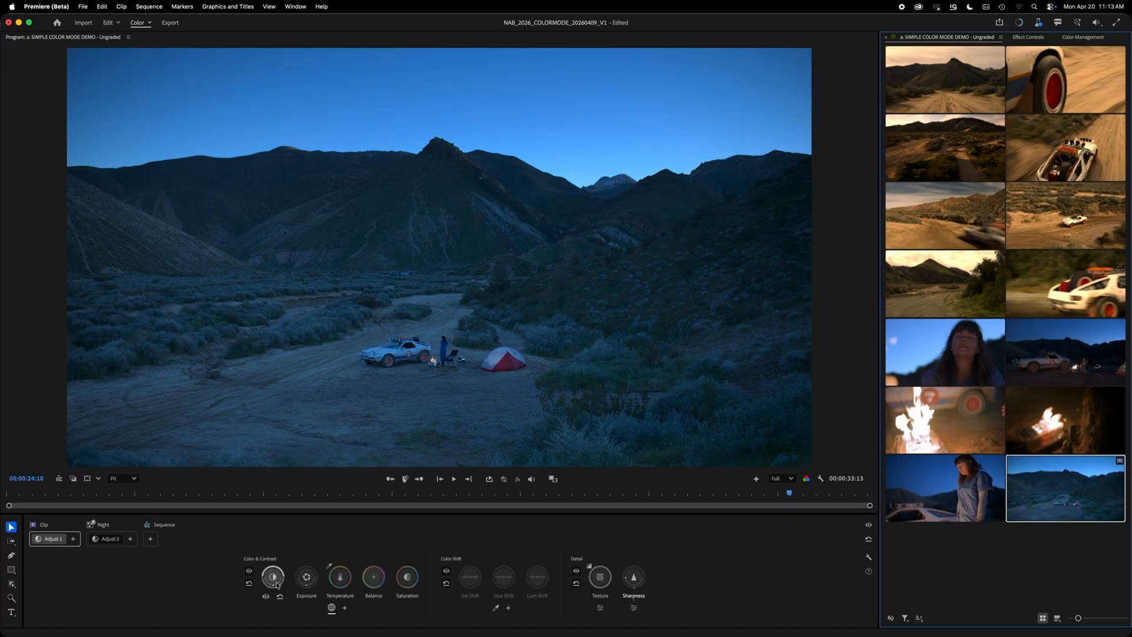
{"action": "left_click_drag", "start_coordinate": [277, 584], "coordinate": [302, 589]}
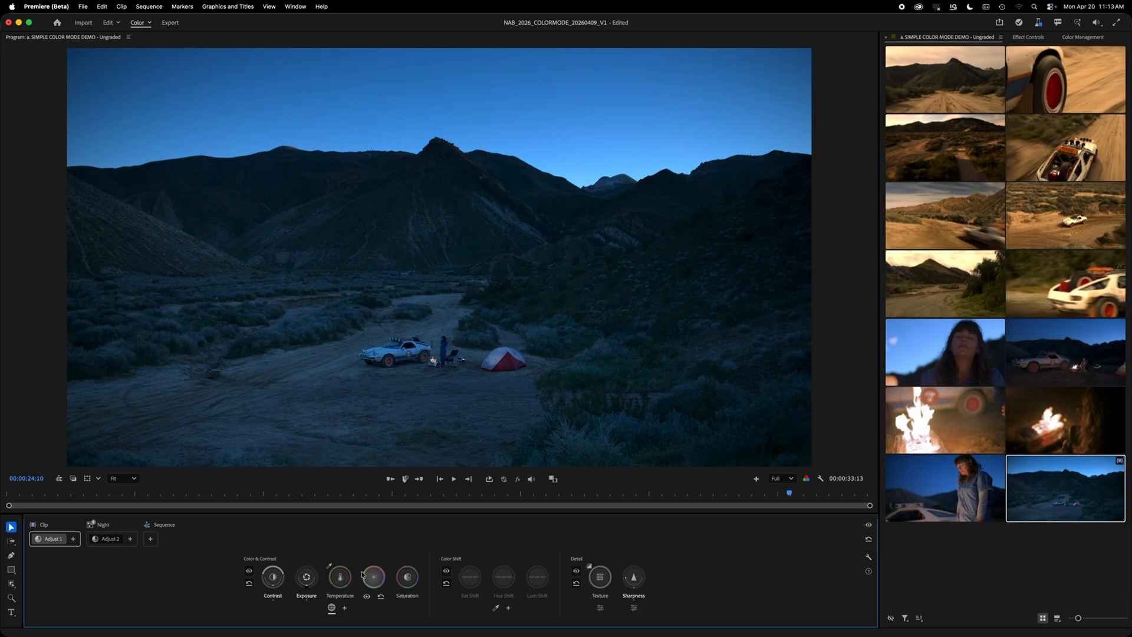
{"action": "left_click_drag", "start_coordinate": [373, 577], "coordinate": [373, 577]}
Step: Check the graded look of the turning car clip, the desert road clip and the overhead car clip
{"action": "left_click", "coordinate": [1065, 217]}
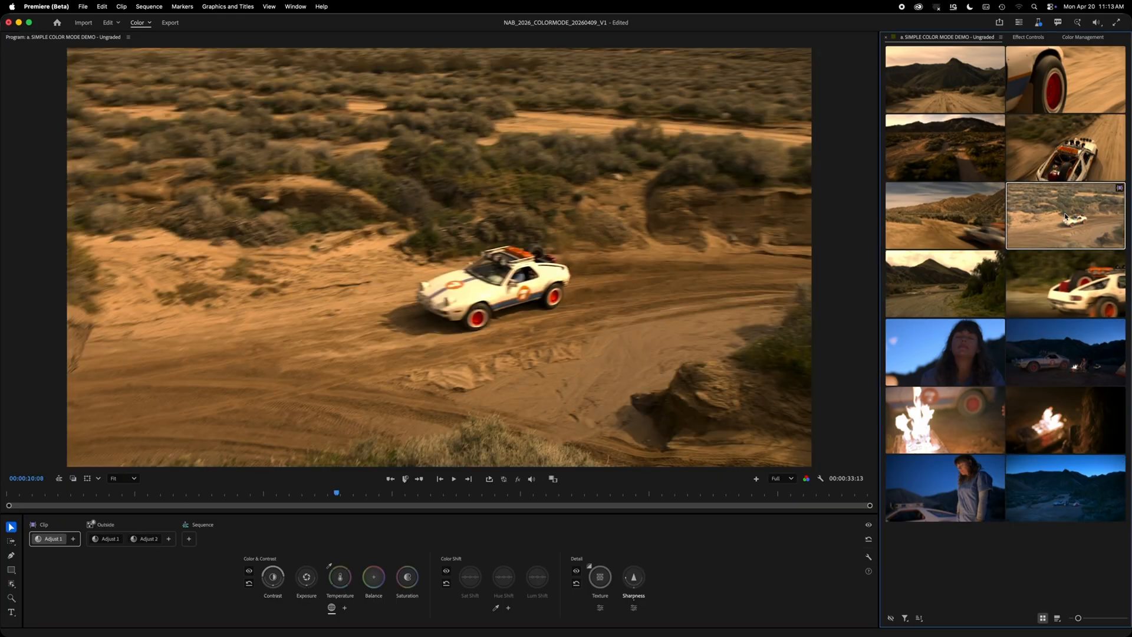
{"action": "left_click_drag", "start_coordinate": [350, 495], "coordinate": [331, 494]}
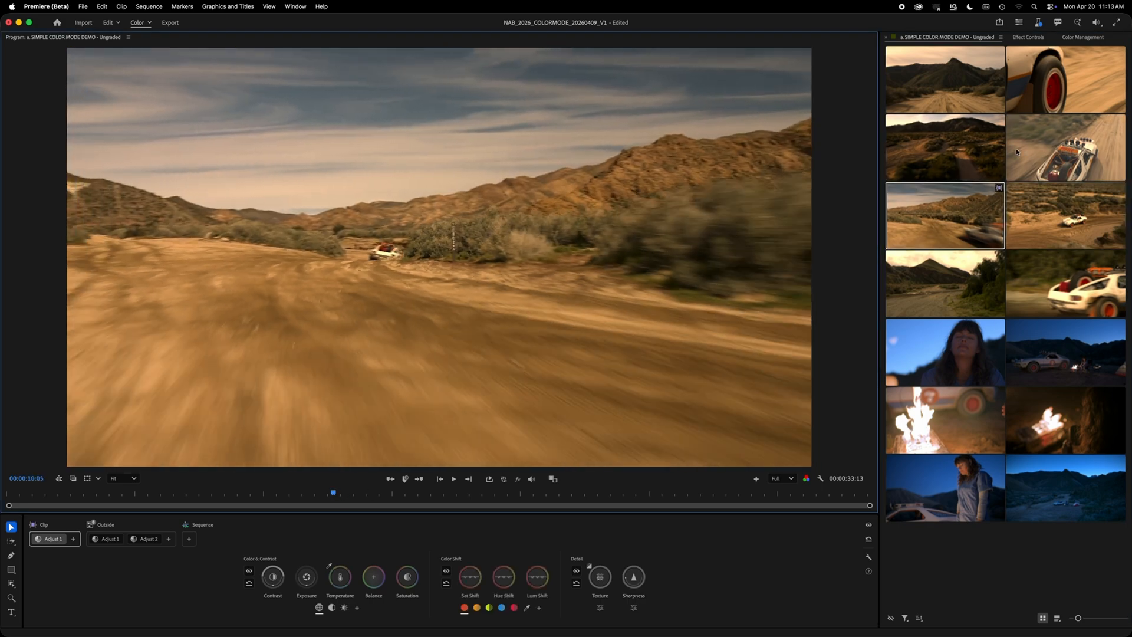
{"action": "left_click", "coordinate": [1039, 166]}
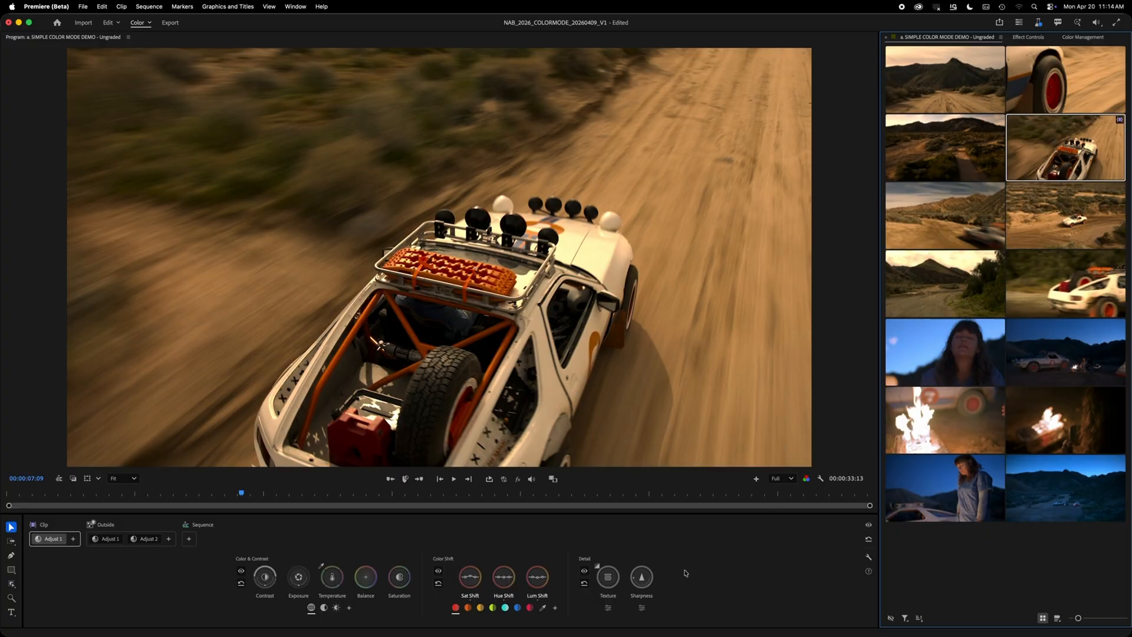
Step: Add a style at the Sequence level and place its preset browser clear of the style controls
{"action": "left_click", "coordinate": [187, 544]}
{"action": "left_click", "coordinate": [189, 539]}
{"action": "left_click", "coordinate": [208, 565]}
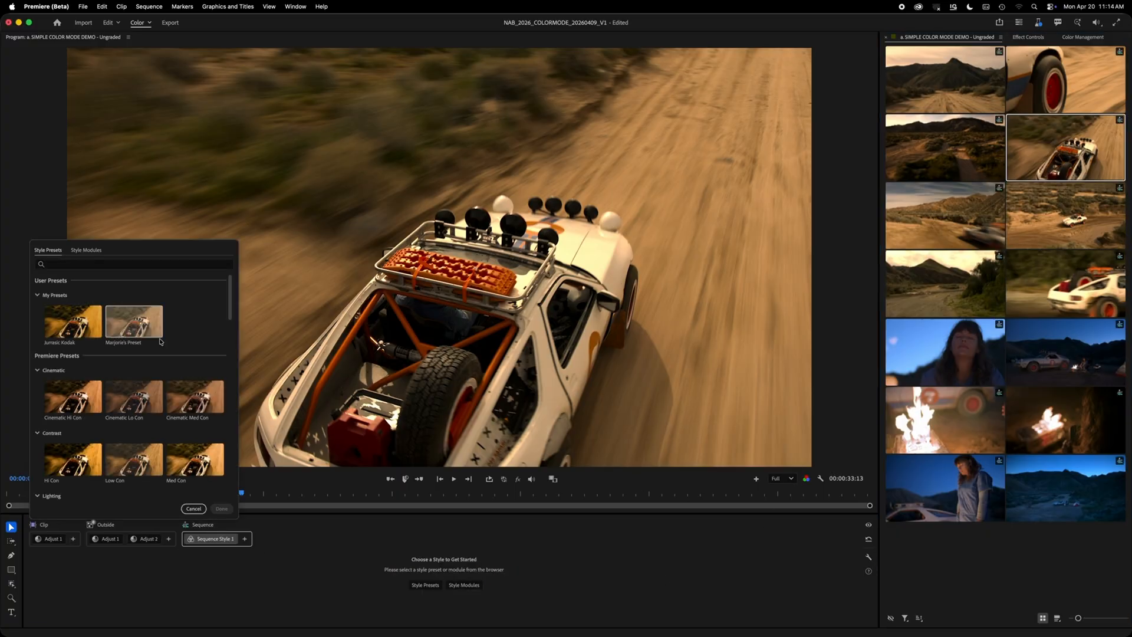
{"action": "left_click_drag", "start_coordinate": [157, 247], "coordinate": [147, 84]}
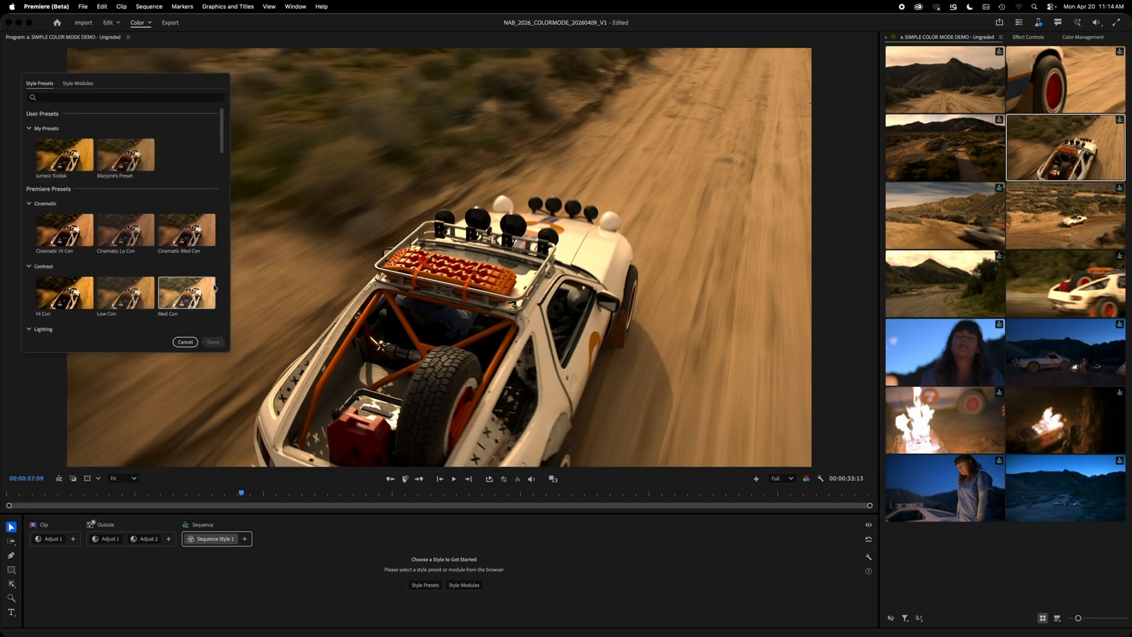
{"action": "scroll", "coordinate": [202, 267], "scroll_direction": "down", "scroll_amount": 2}
{"action": "scroll", "coordinate": [203, 268], "scroll_direction": "up", "scroll_amount": 2}
Step: Try the Cinematic Med Con, Cinematic Lo Con, Cinematic Hi Con, Hi Con, Low Con and Med Con presets on the sequence
{"action": "left_click", "coordinate": [181, 234]}
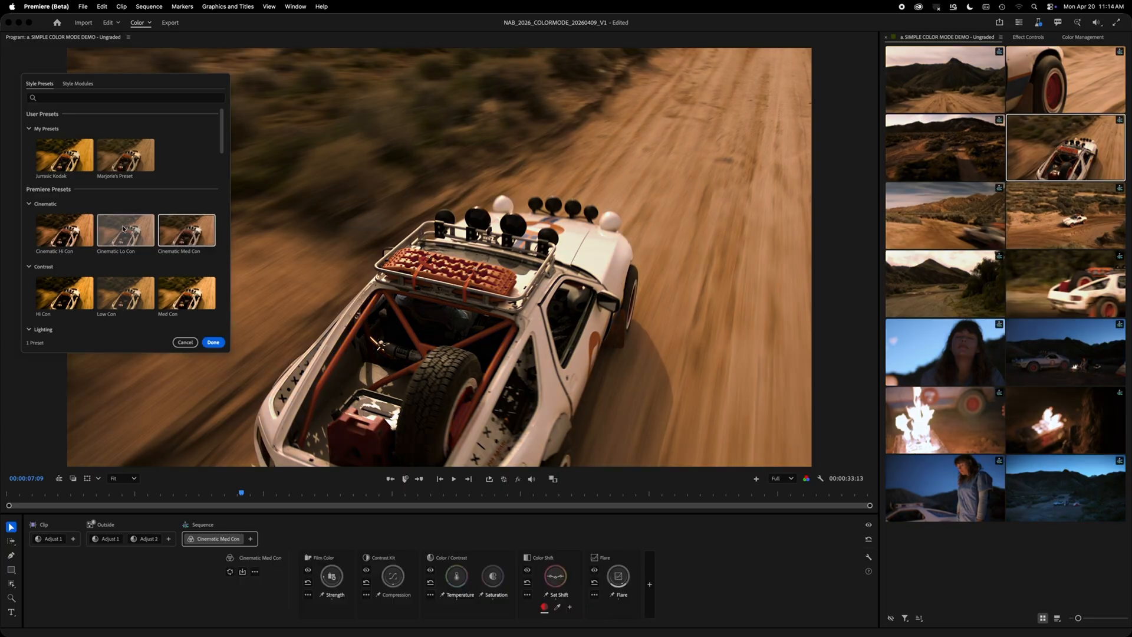
{"action": "left_click", "coordinate": [126, 232]}
{"action": "left_click", "coordinate": [69, 232]}
{"action": "left_click", "coordinate": [65, 291]}
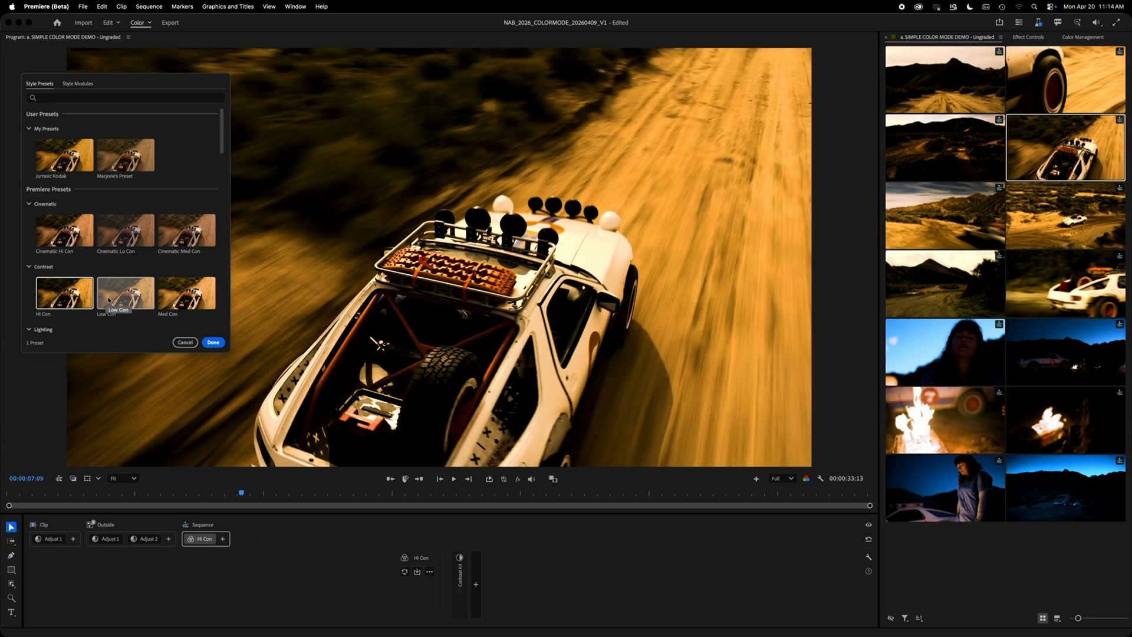
{"action": "left_click", "coordinate": [125, 293]}
{"action": "left_click", "coordinate": [185, 293]}
{"action": "scroll", "coordinate": [192, 296], "scroll_direction": "down", "scroll_amount": 10}
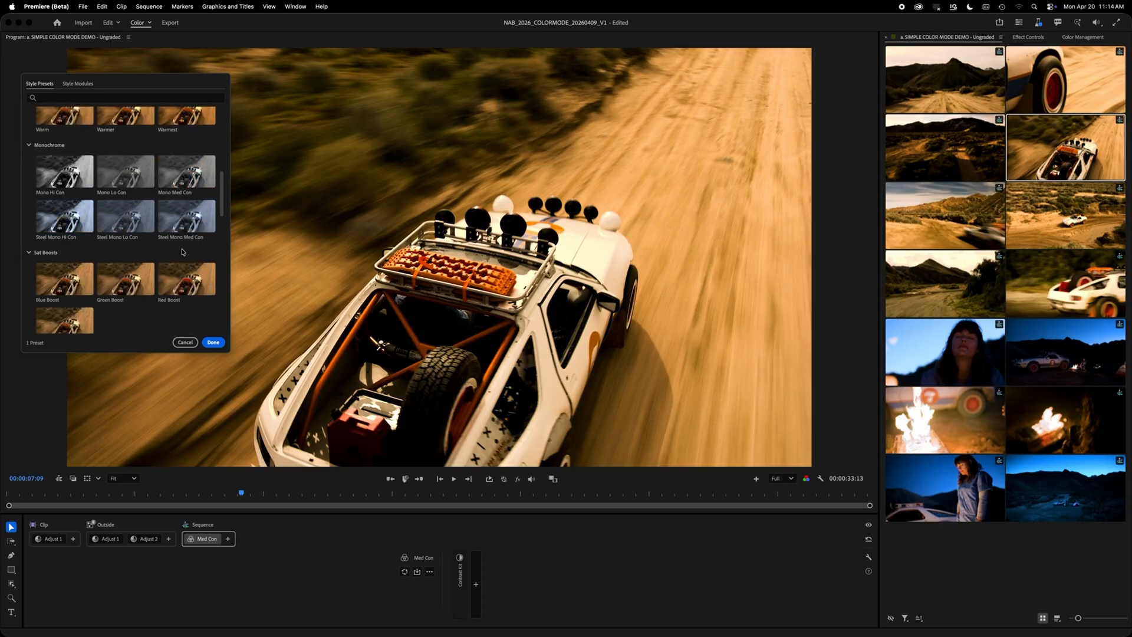
{"action": "scroll", "coordinate": [187, 242], "scroll_direction": "up", "scroll_amount": 10}
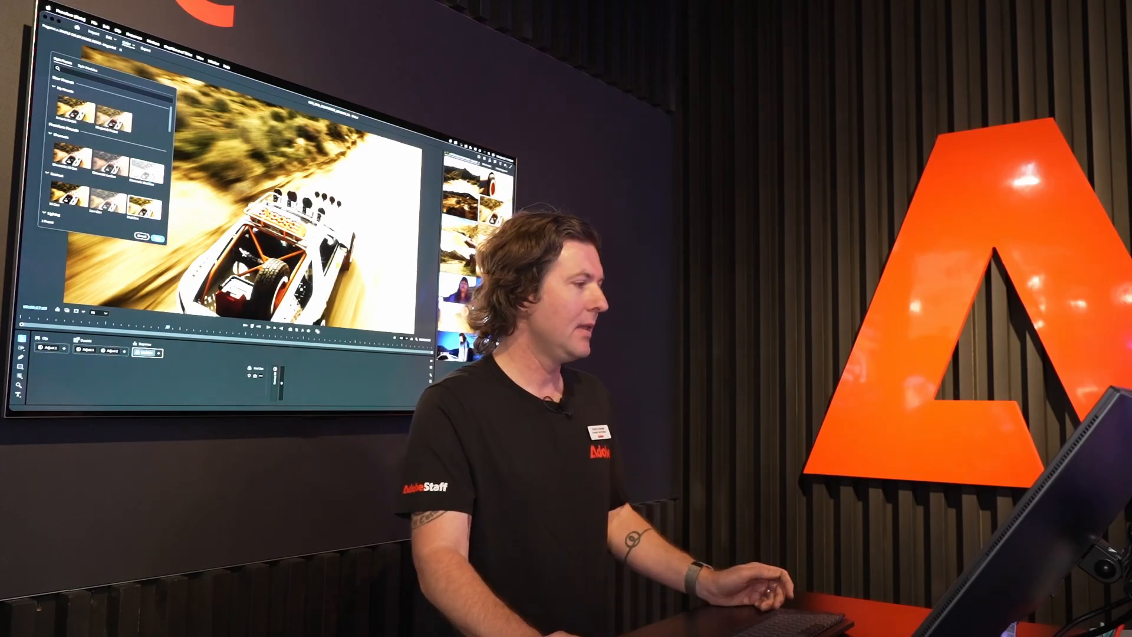
Step: Apply the Cinematic Med Con style preset to the whole sequence and close the preset browser
{"action": "left_click", "coordinate": [146, 169]}
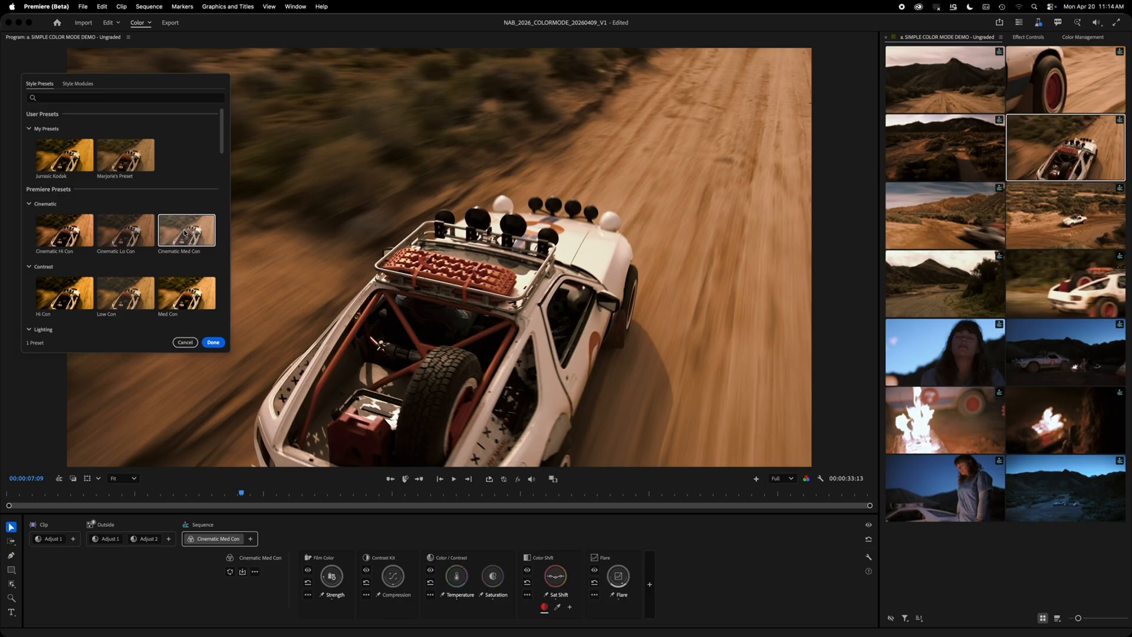
{"action": "left_click", "coordinate": [213, 343]}
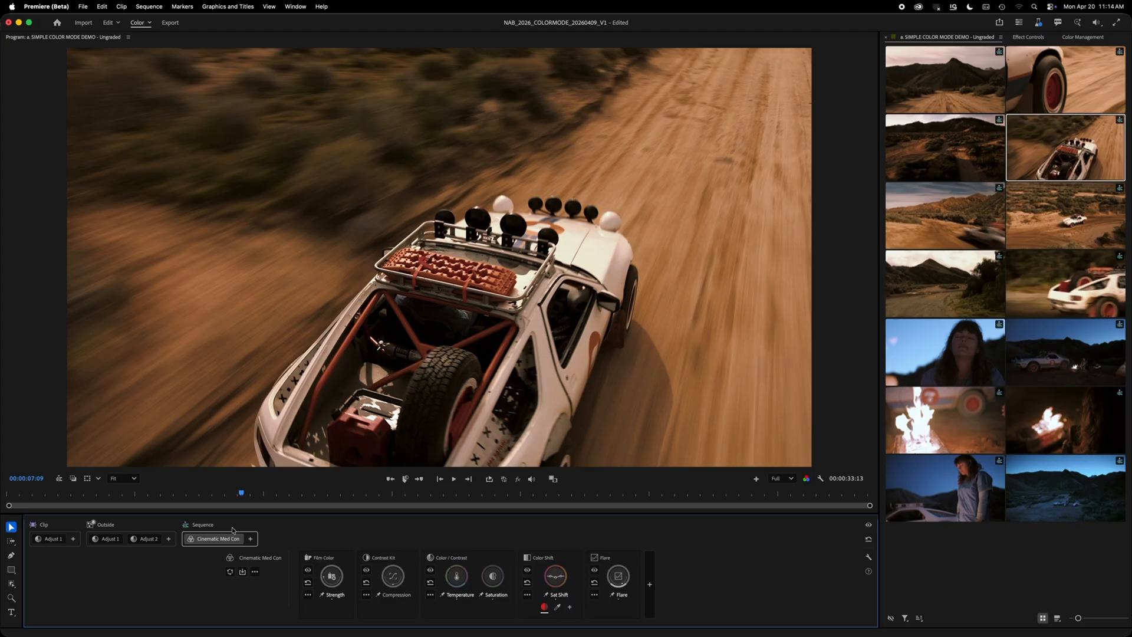
Step: Examine the Film Color, Contrast Kit and Color / Contrast modules of the Cinematic Med Con style, including the negative film stocks
{"action": "left_click", "coordinate": [317, 558]}
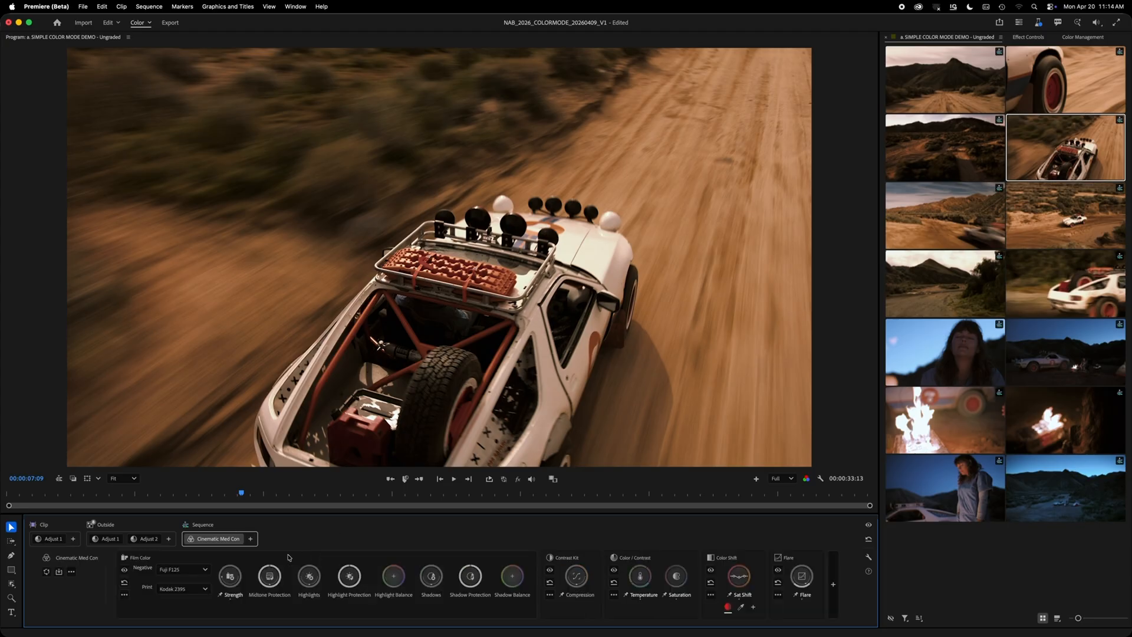
{"action": "left_click", "coordinate": [192, 570]}
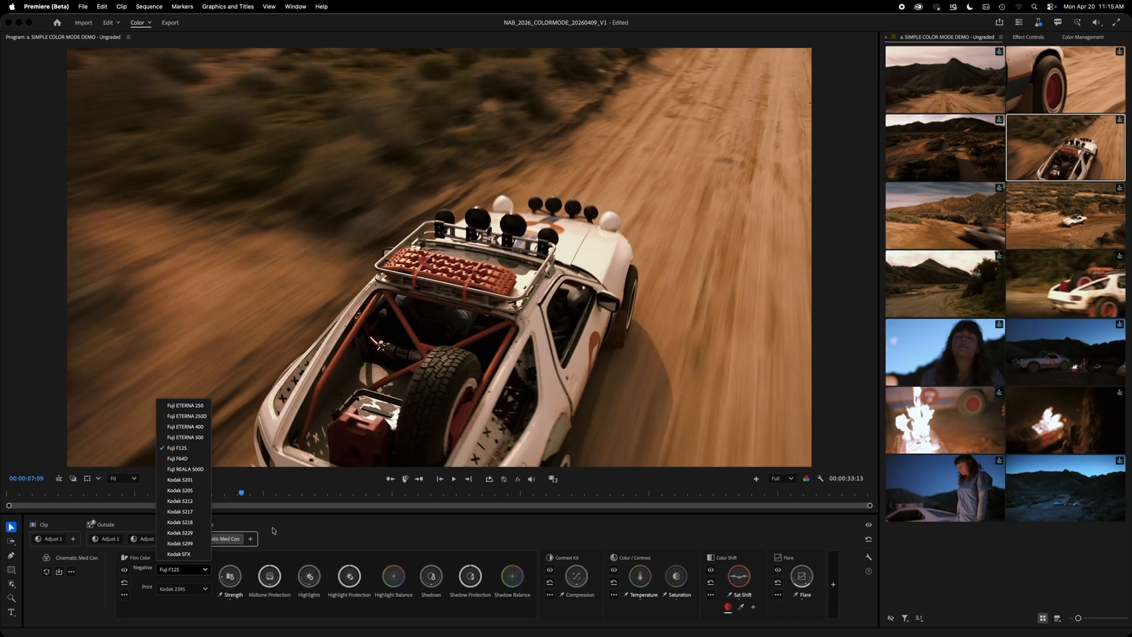
{"action": "left_click", "coordinate": [294, 537]}
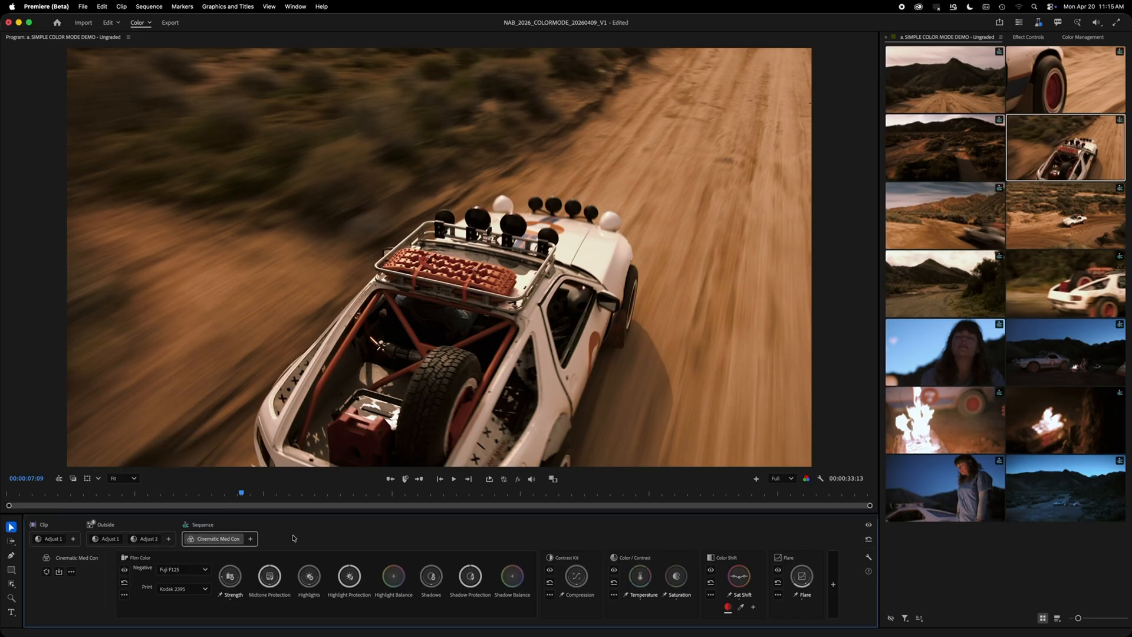
{"action": "left_click", "coordinate": [554, 559]}
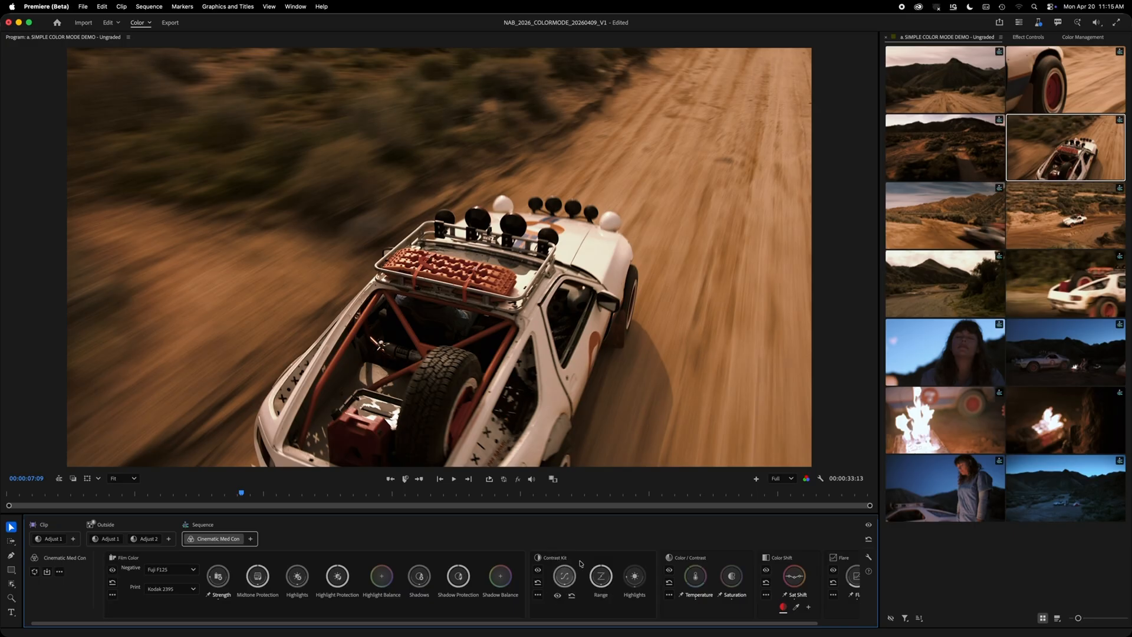
{"action": "left_click", "coordinate": [682, 558]}
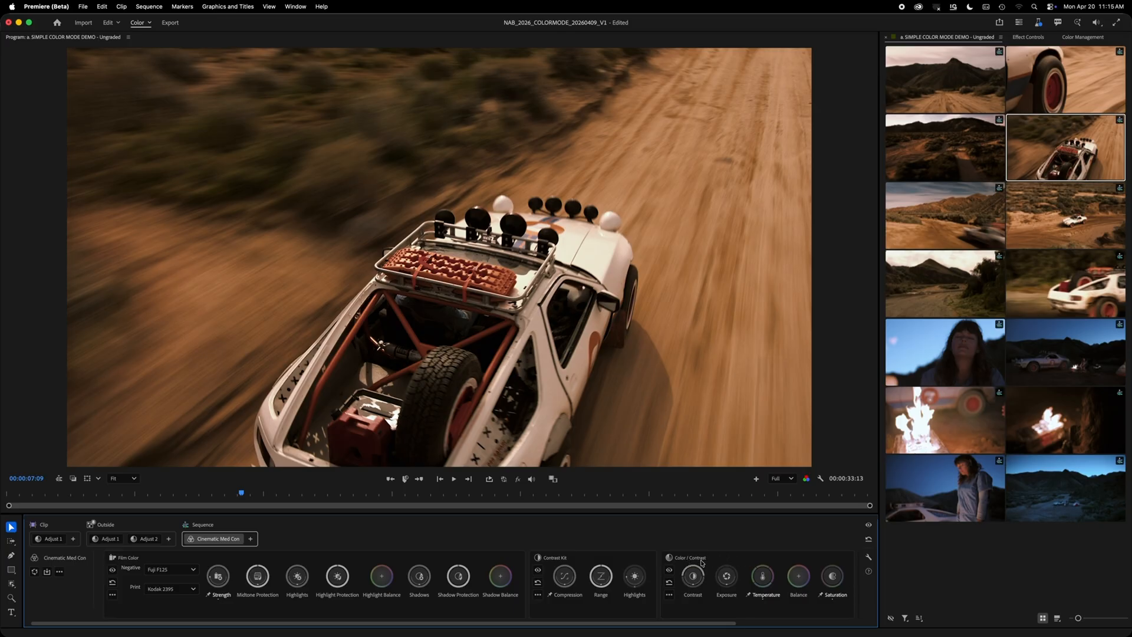
{"action": "left_click", "coordinate": [688, 559]}
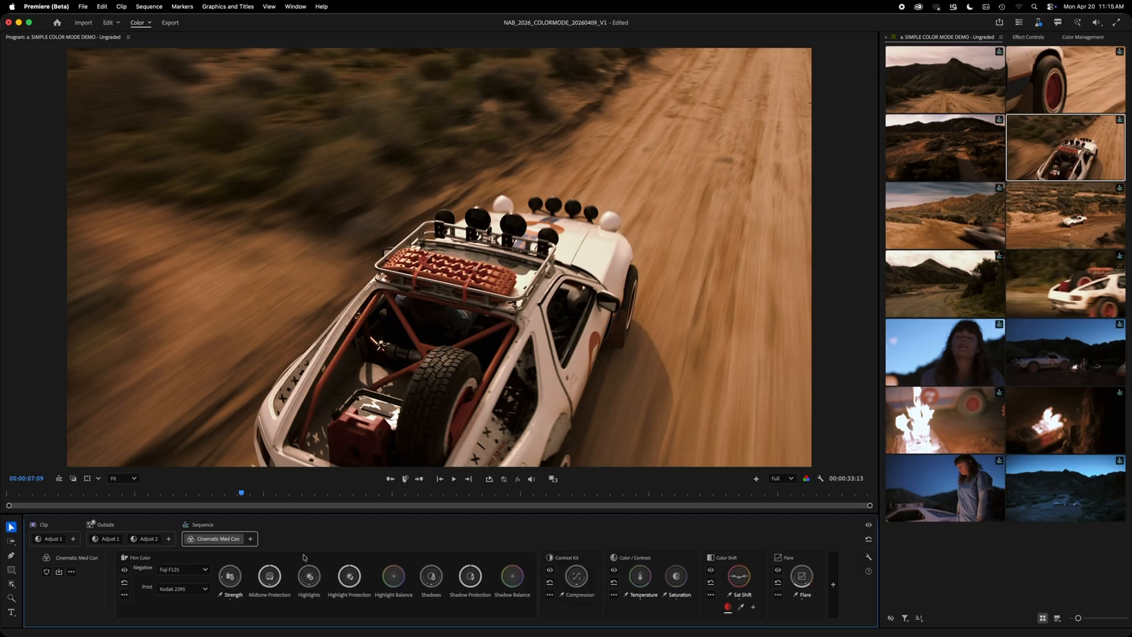
{"action": "left_click", "coordinate": [158, 556]}
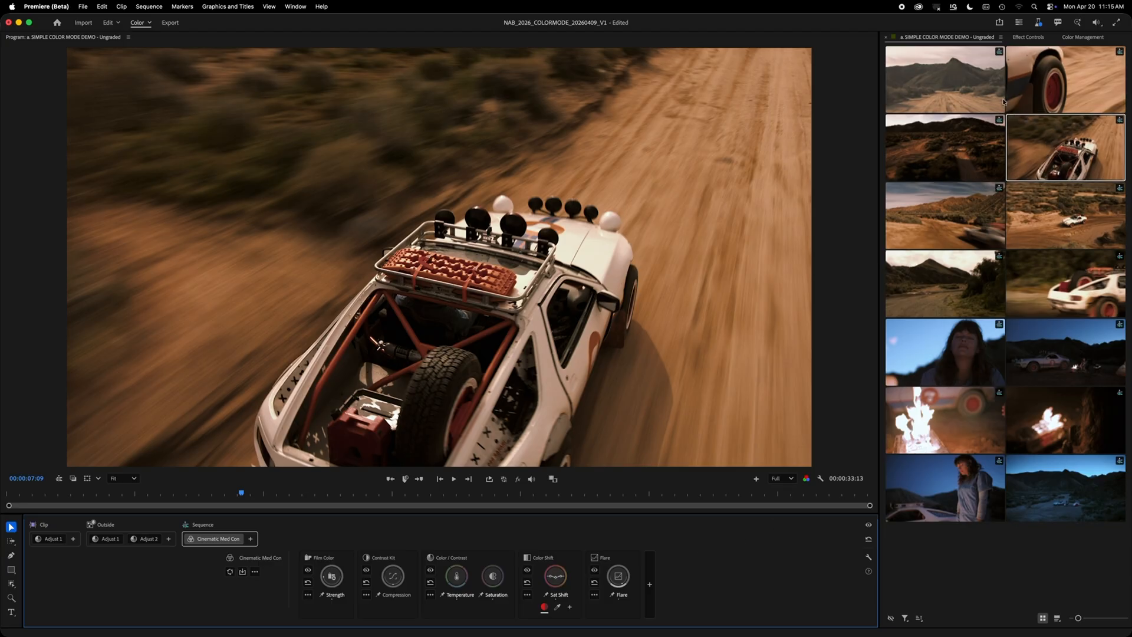
Step: Show the color management settings for the overhead car clip and its sequence
{"action": "left_click", "coordinate": [1082, 37]}
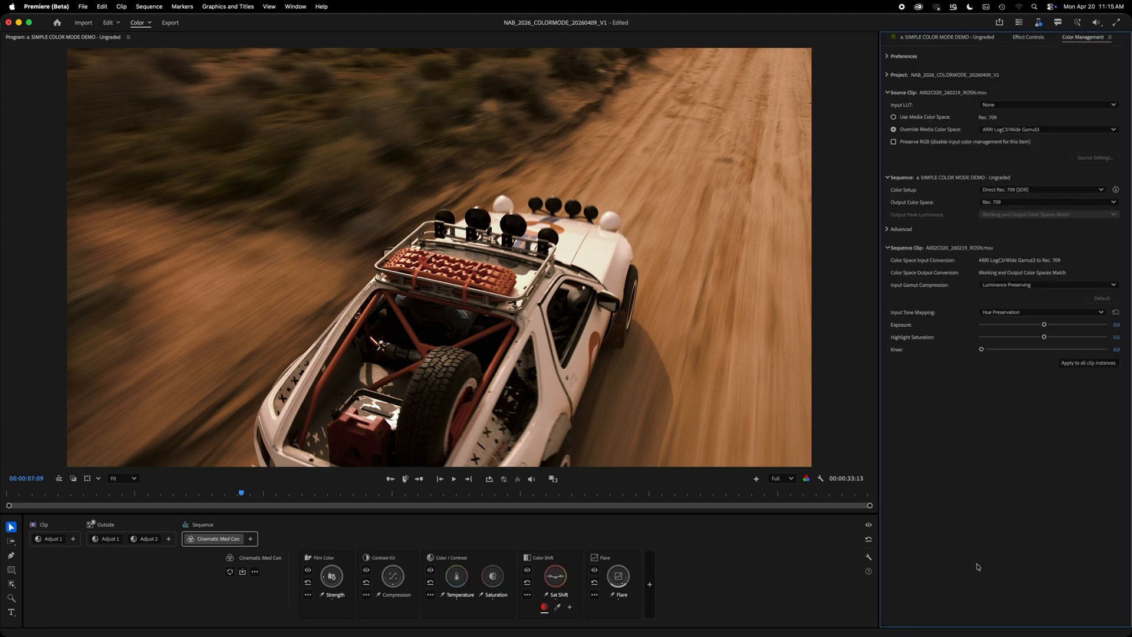